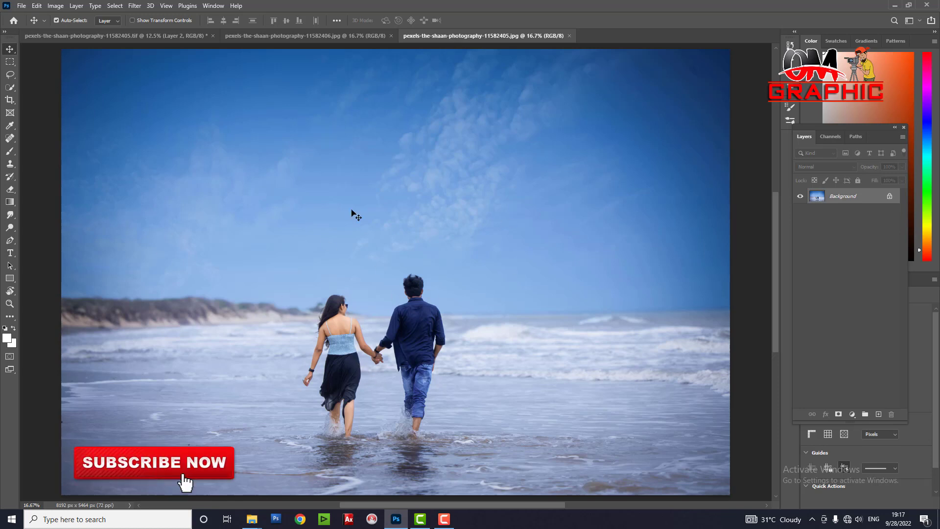
Zoom in on the couple in the beach source photo
key("ctrl")
scroll(409, 252, "up", 2)
scroll(439, 248, "up", 2)
scroll(337, 263, "up", 2)
scroll(579, 252, "up", 1)
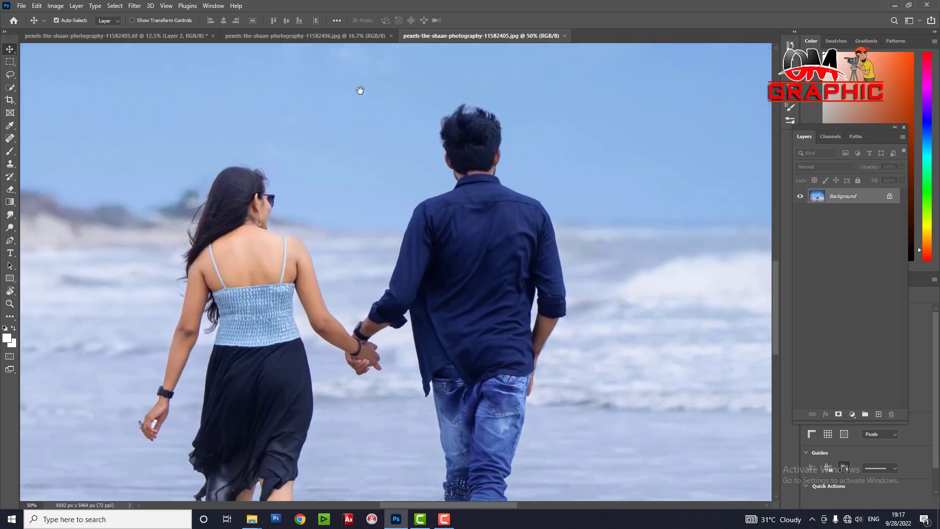
scroll(357, 79, "down", 1)
Switch to the close-up portrait photo and zoom in on it
left_click(346, 36)
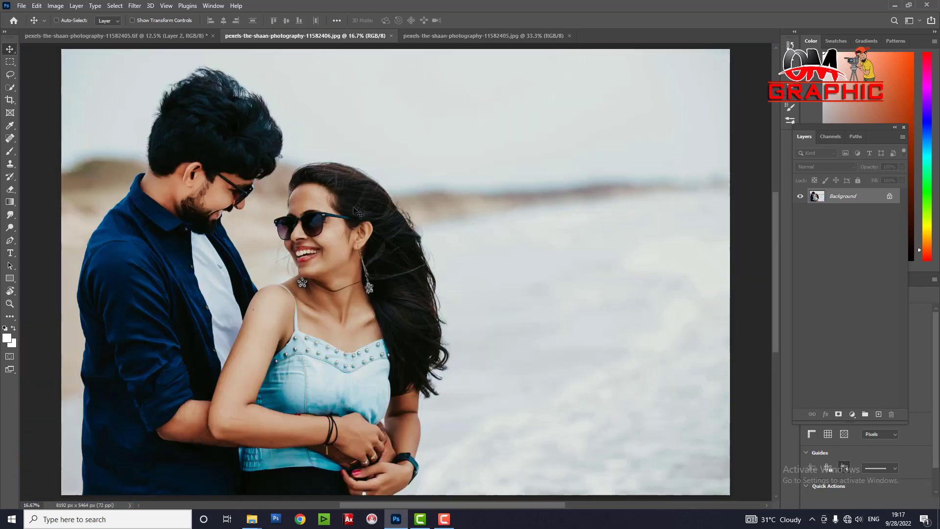
scroll(357, 211, "up", 1)
scroll(580, 361, "up", 1)
scroll(277, 173, "up", 1)
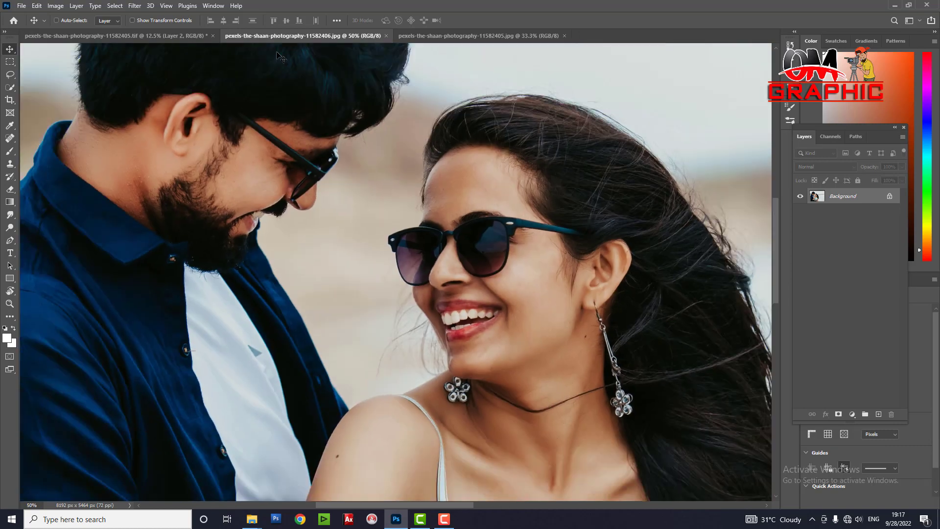
scroll(278, 56, "down", 1)
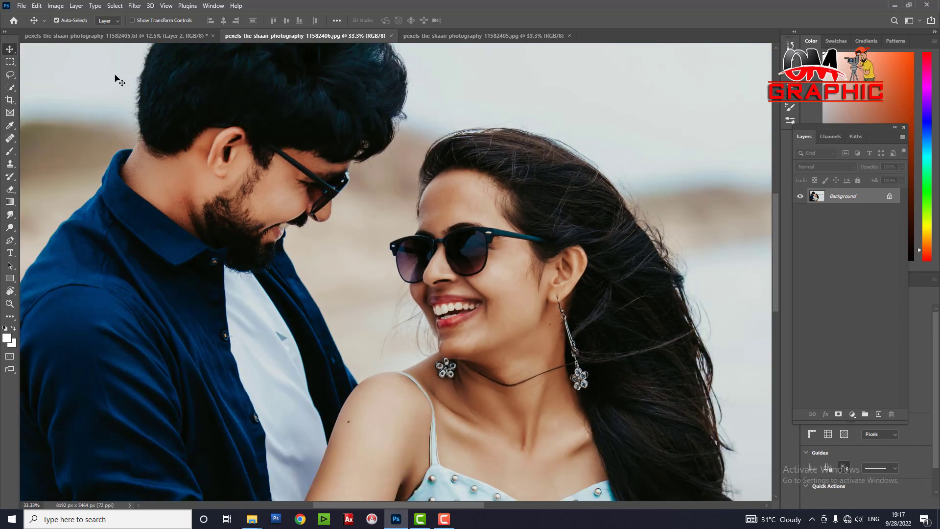
Compare both source photos against the blue composite, then zoom slightly into the composite
left_click(140, 36)
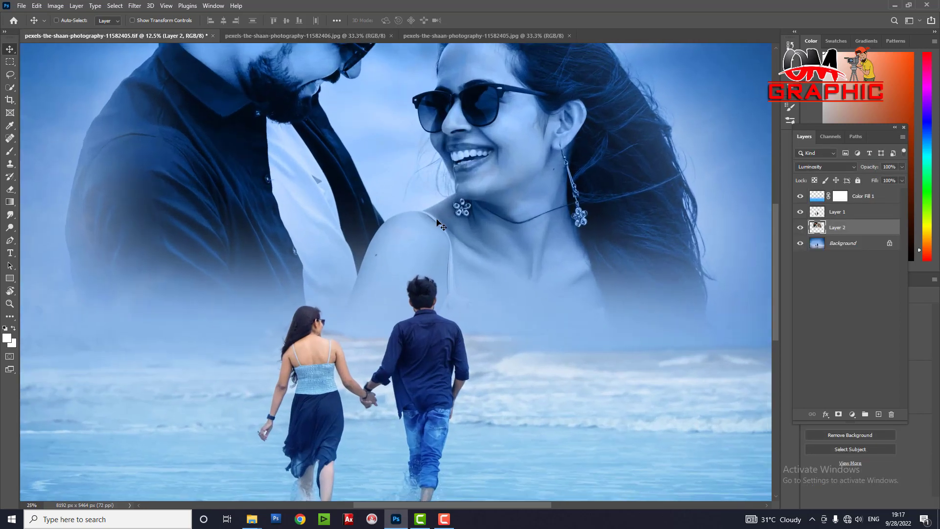
key("ctrl")
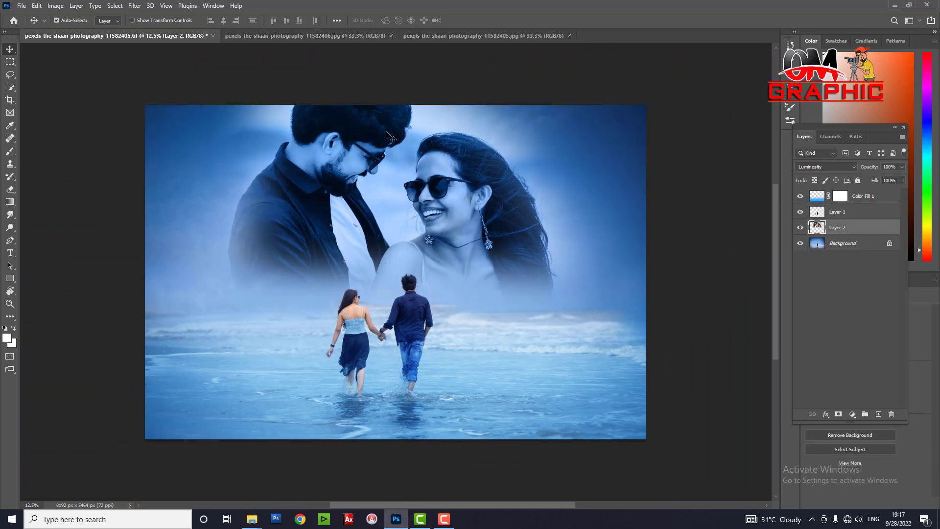
left_click(346, 35)
left_click(458, 36)
left_click(294, 38)
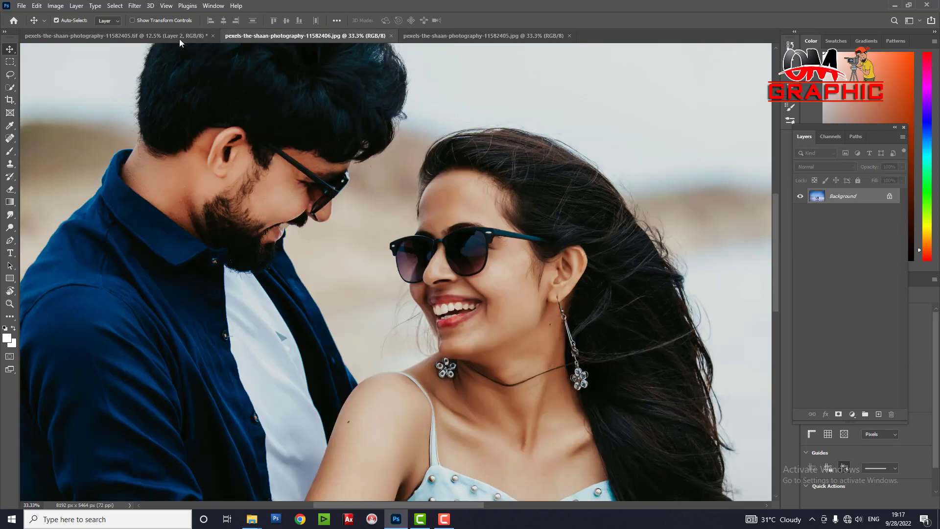
left_click(117, 36)
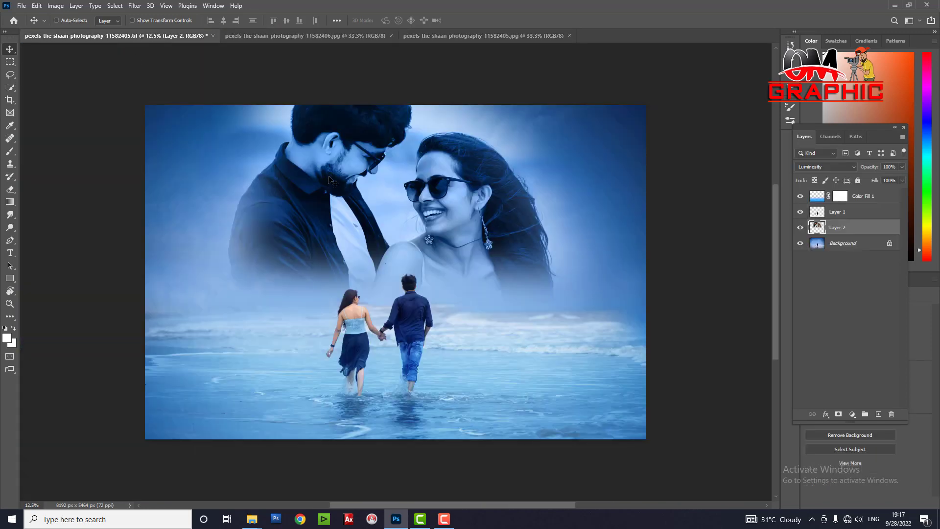
key("ctrl+plus")
Bring up 11582405.jpg, deselect its existing selection, and zoom in and out to inspect it
key("ctrl+minus")
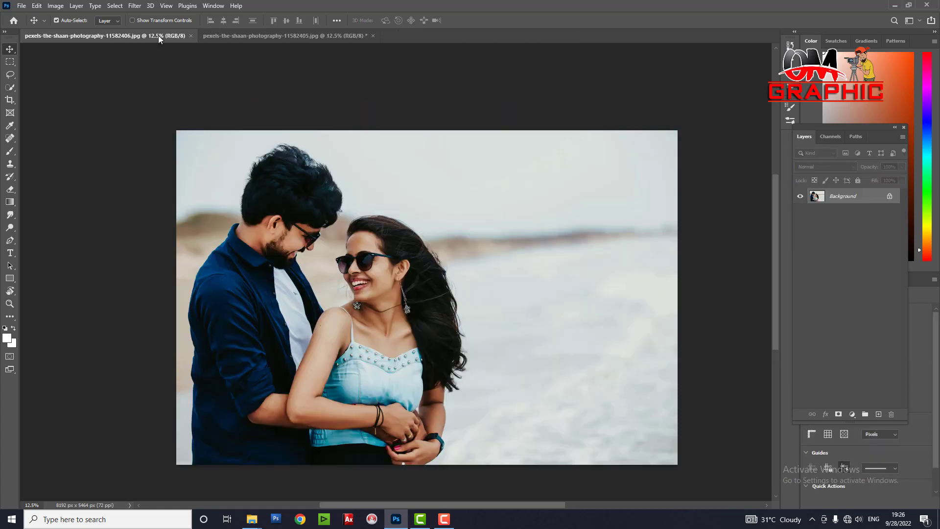
left_click(312, 37)
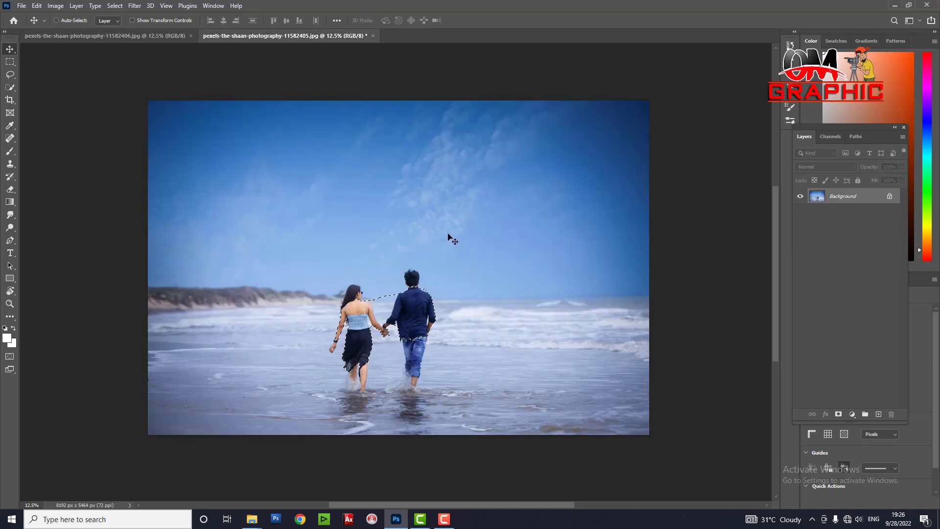
key("ctrl+d")
scroll(339, 332, "up", 3)
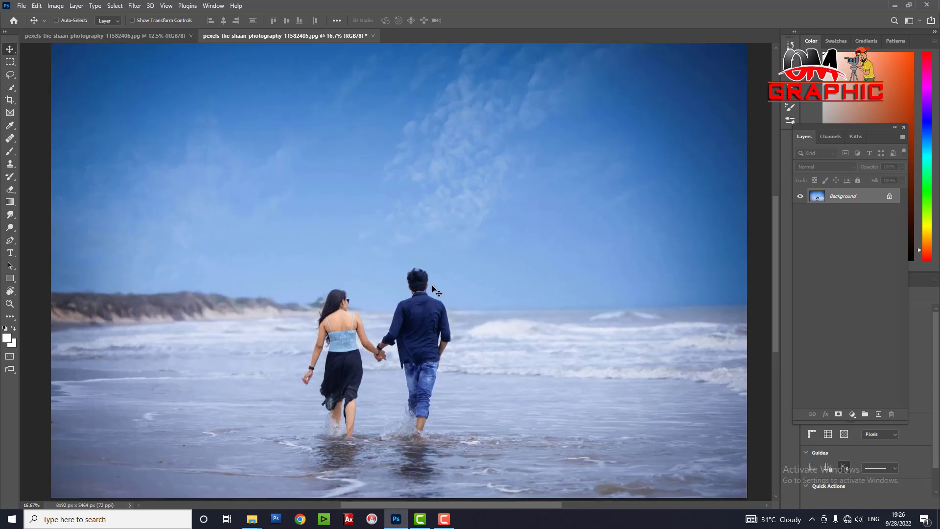
scroll(449, 212, "down", 1)
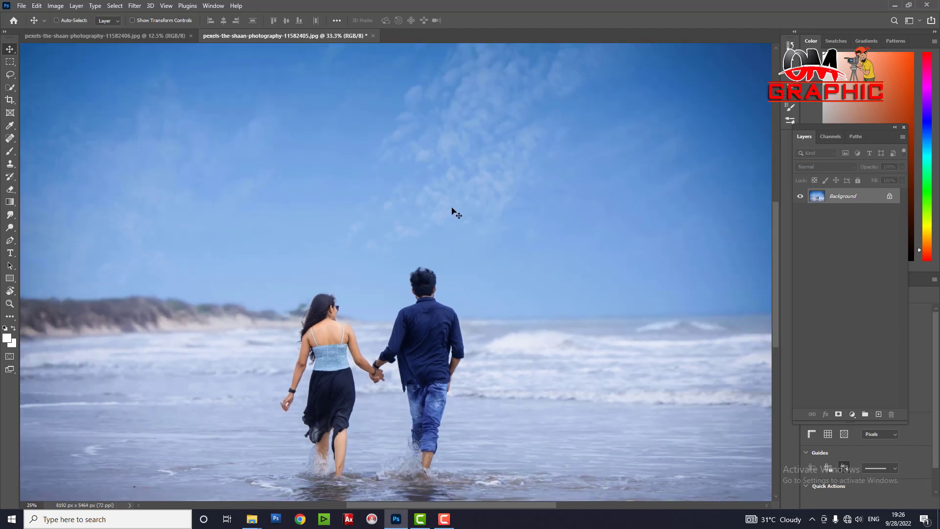
scroll(453, 212, "down", 2)
scroll(459, 216, "down", 1)
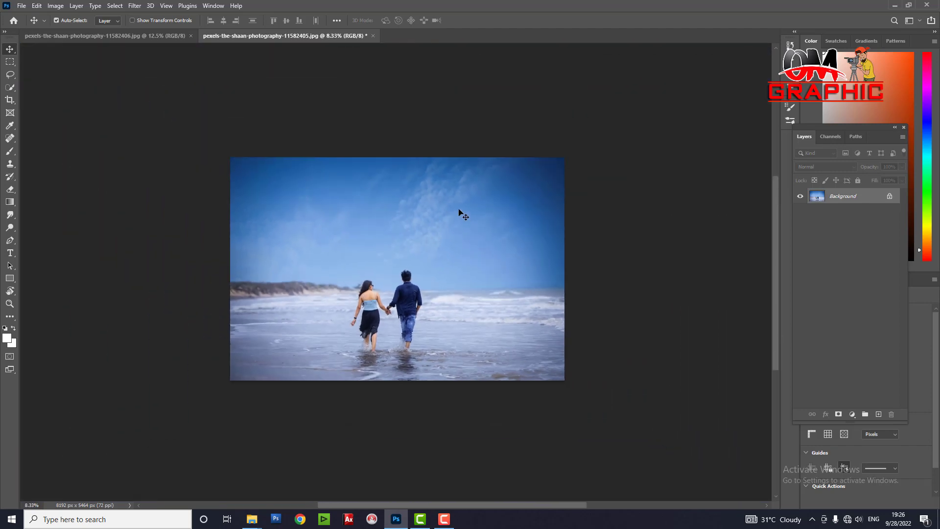
scroll(460, 211, "up", 1)
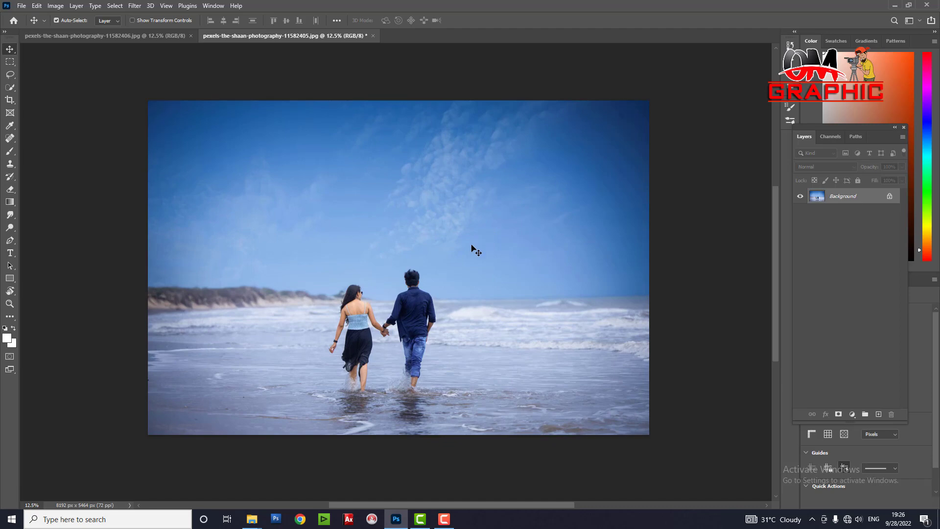
Choose the Quick Selection tool from the toolbar
left_click(15, 240)
right_click(15, 240)
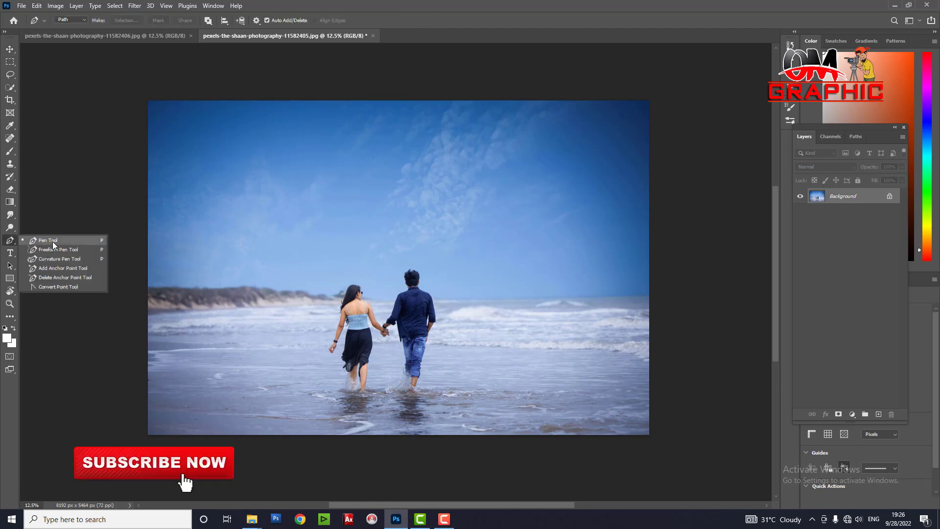
left_click(54, 244)
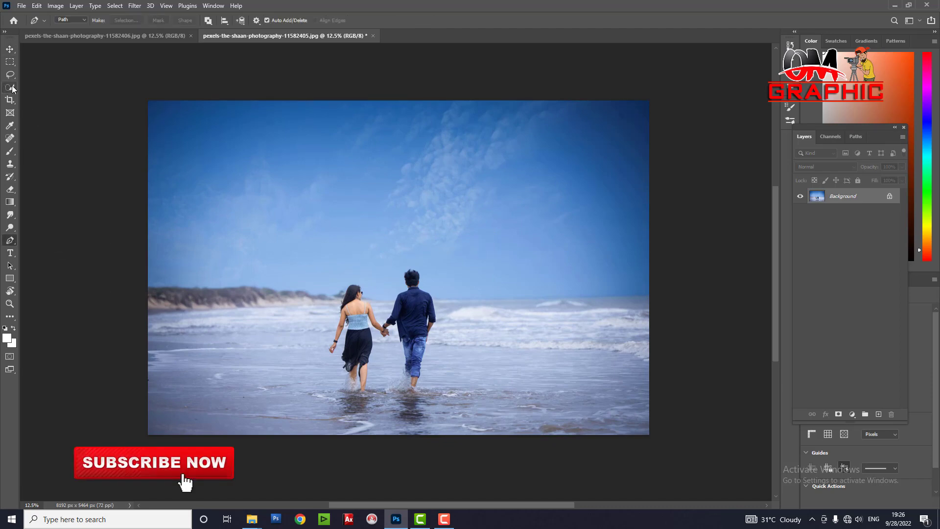
left_click(10, 88)
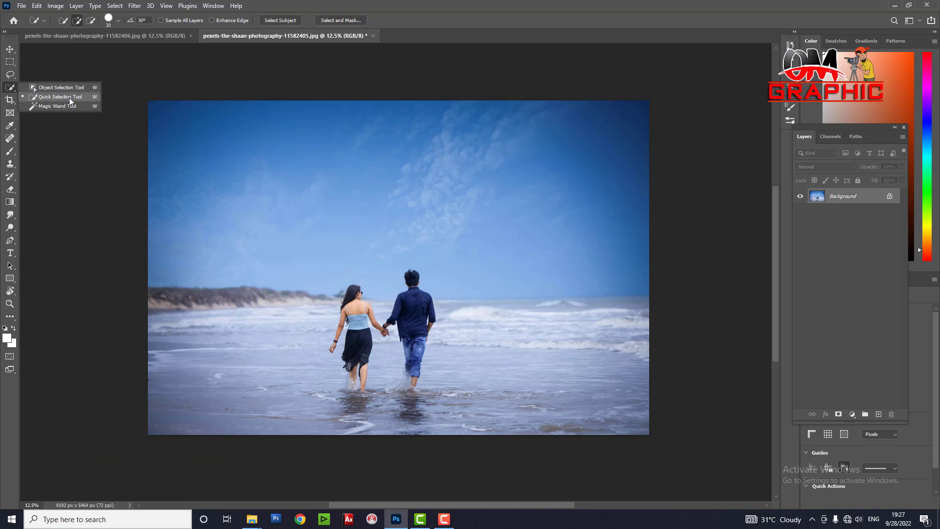
left_click(509, 51)
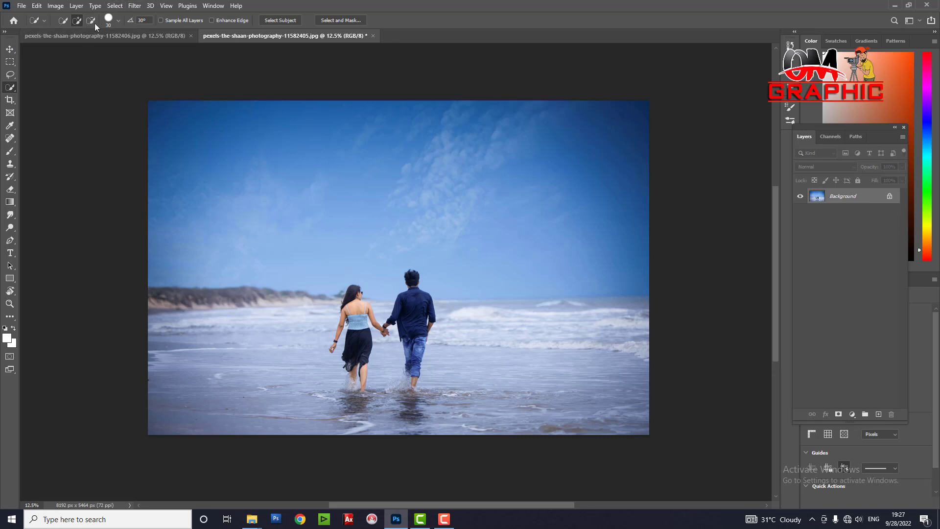
Use Select > Subject to select the walking couple
left_click(115, 6)
left_click(111, 4)
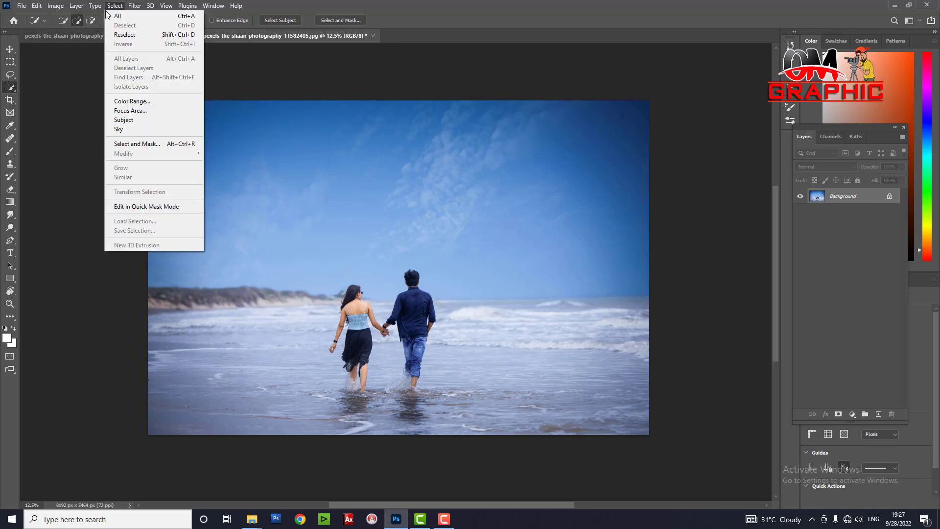
left_click(132, 121)
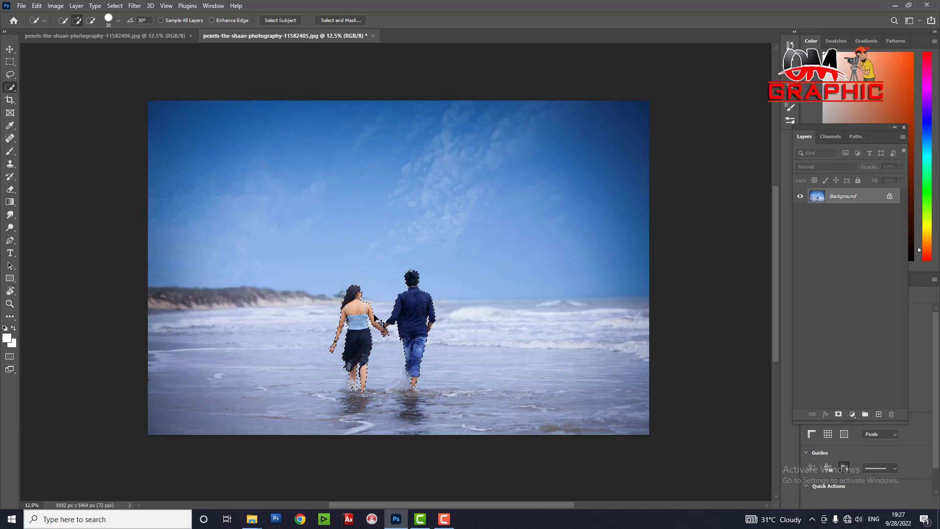
Copy the selected couple to Layer 1, check the cut-out, then switch to 11582406.jpg
key("ctrl+j")
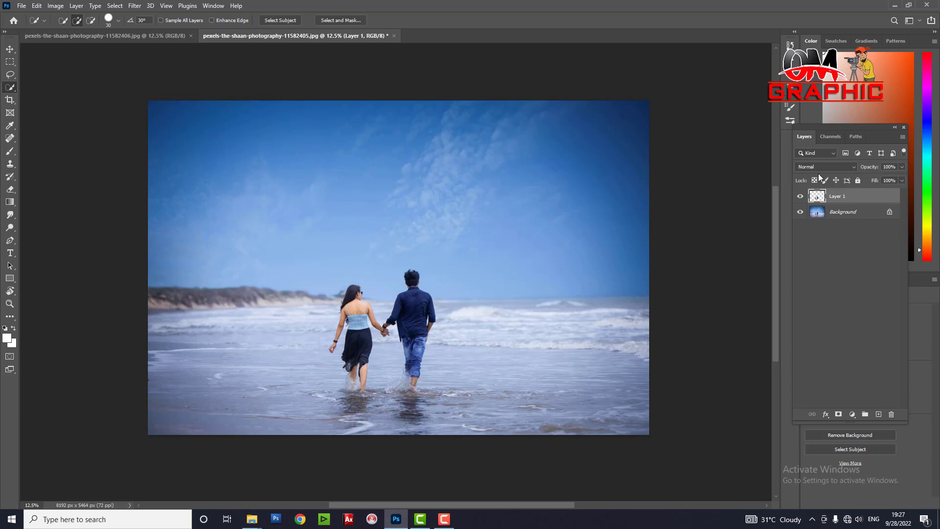
left_click(800, 212)
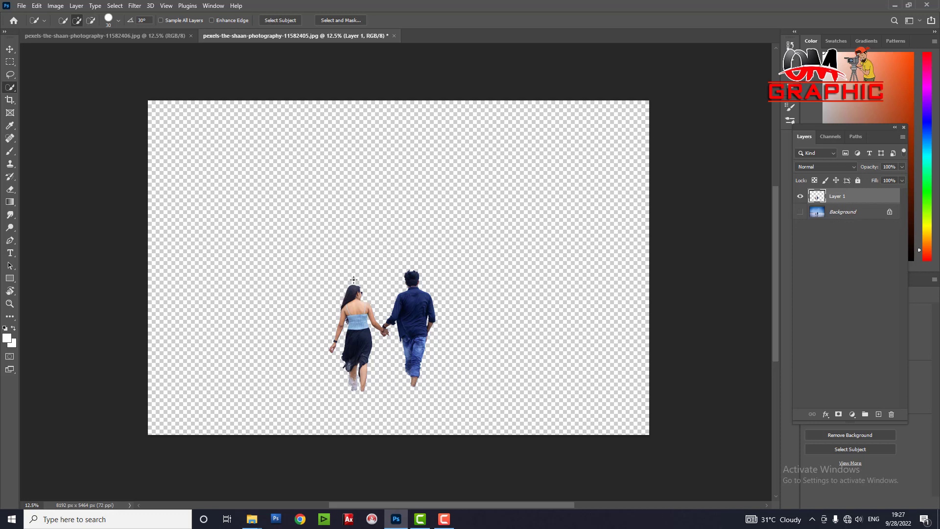
left_click(801, 212)
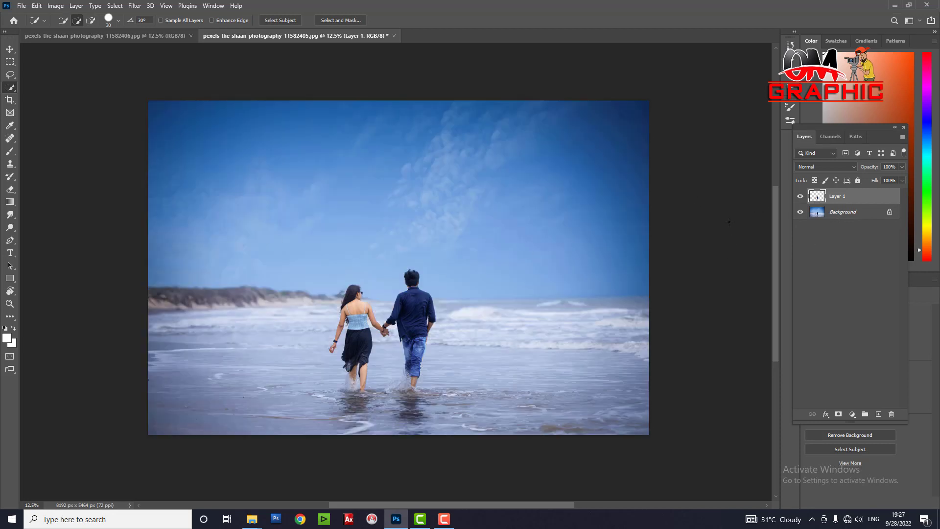
left_click(119, 35)
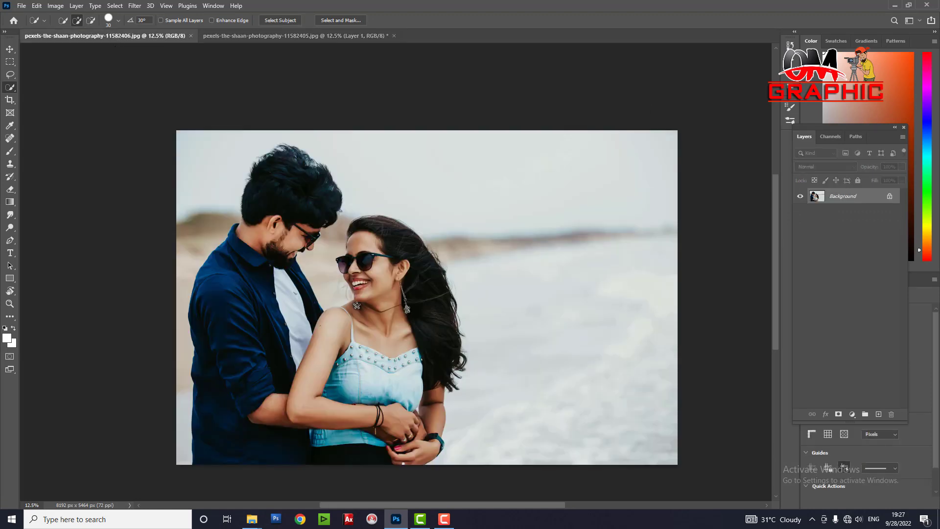
Drag the close-up portrait into the beach document as a new layer
left_click(10, 49)
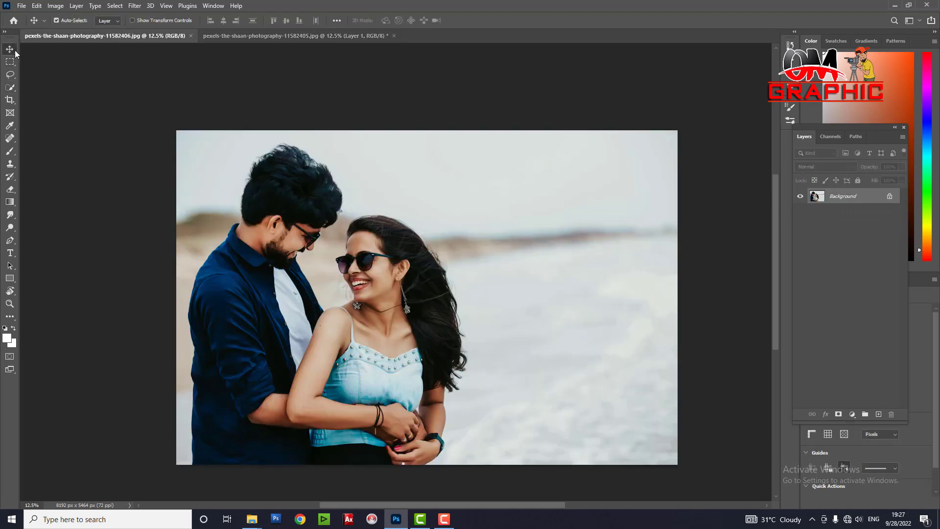
left_click_drag(308, 219, 281, 41)
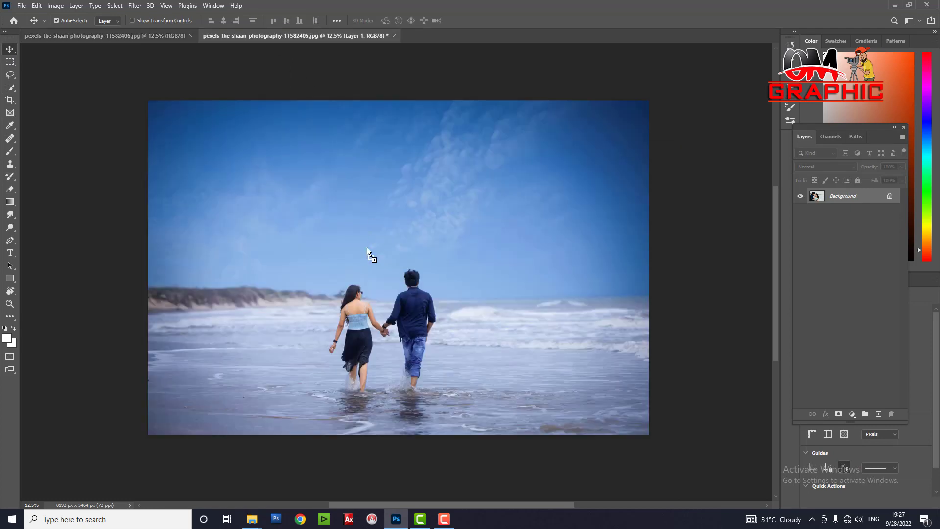
mouse_move(282, 39)
left_mouse_down()
mouse_move(451, 275)
mouse_move(422, 305)
mouse_move(442, 285)
mouse_move(521, 307)
mouse_move(509, 317)
left_mouse_up()
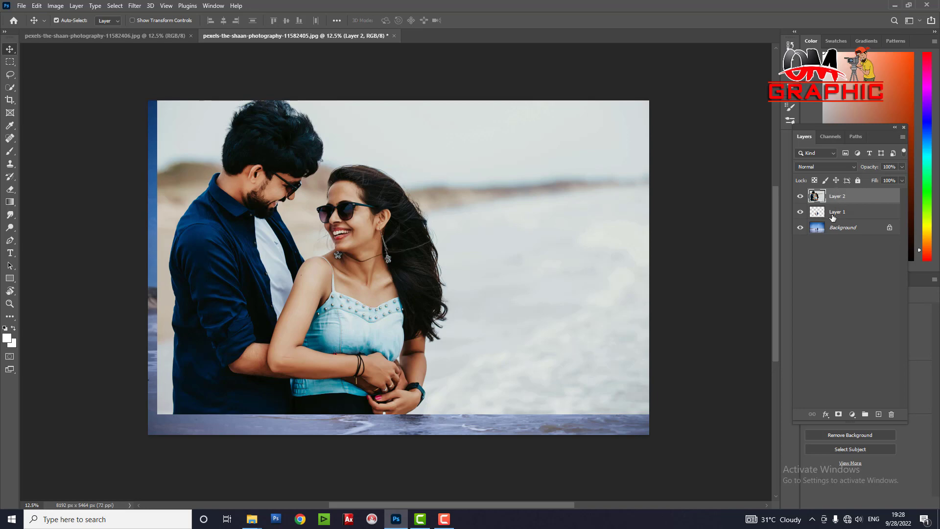
Stack the walking-couple layer above the portrait and shift the portrait right and up
left_click_drag(841, 214, 842, 196)
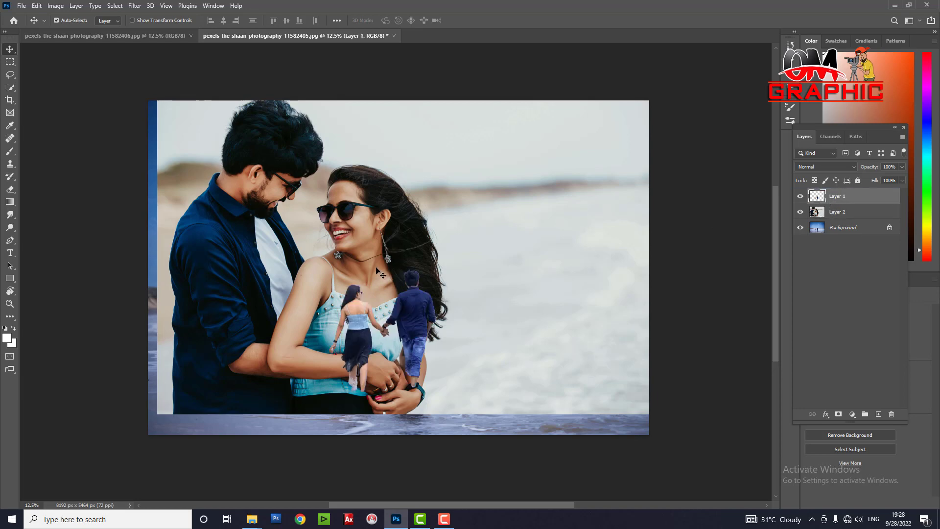
left_click_drag(471, 270, 525, 244)
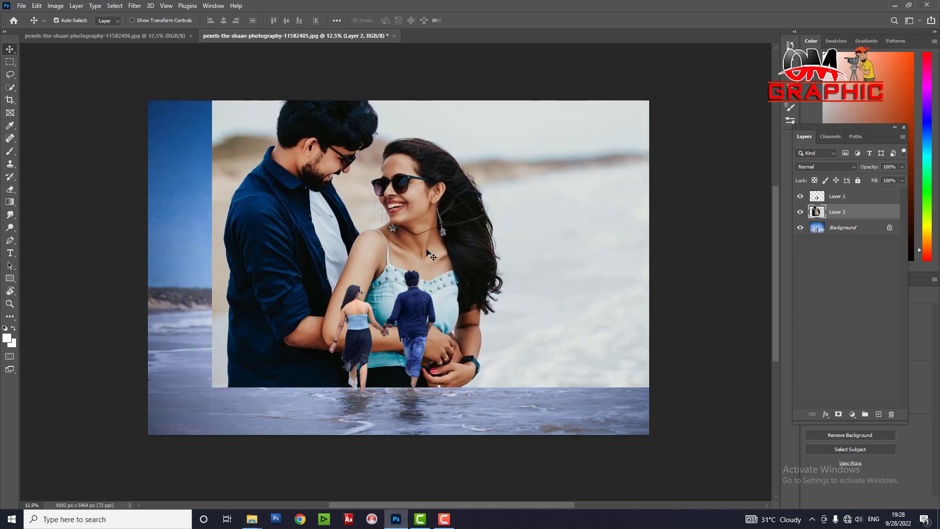
left_click_drag(428, 252, 421, 271)
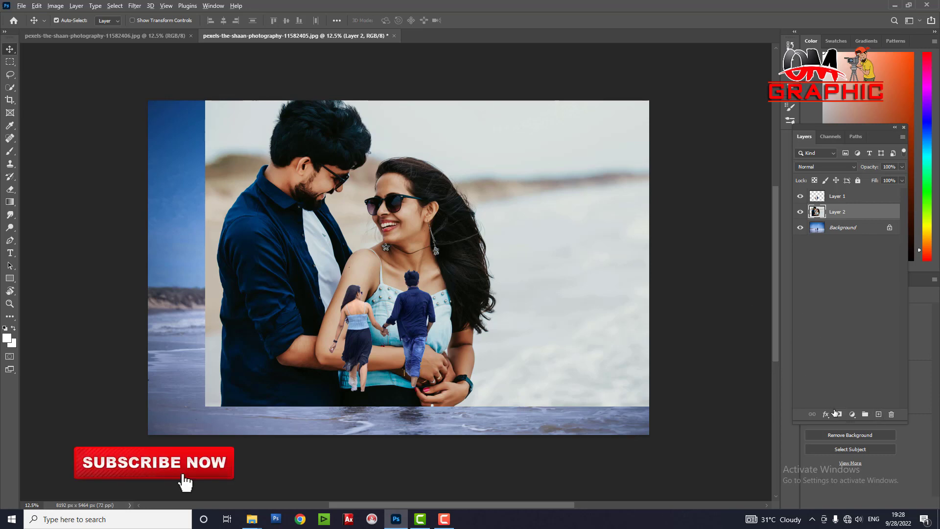
Add a black mask to Layer 2 and set up a white brush, undoing a test stroke
left_click(838, 414, "alt")
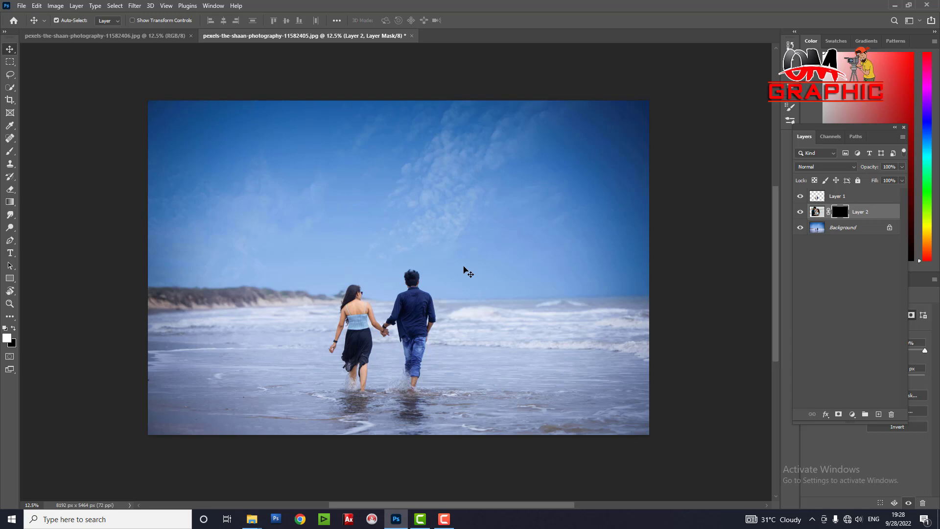
left_click(10, 151)
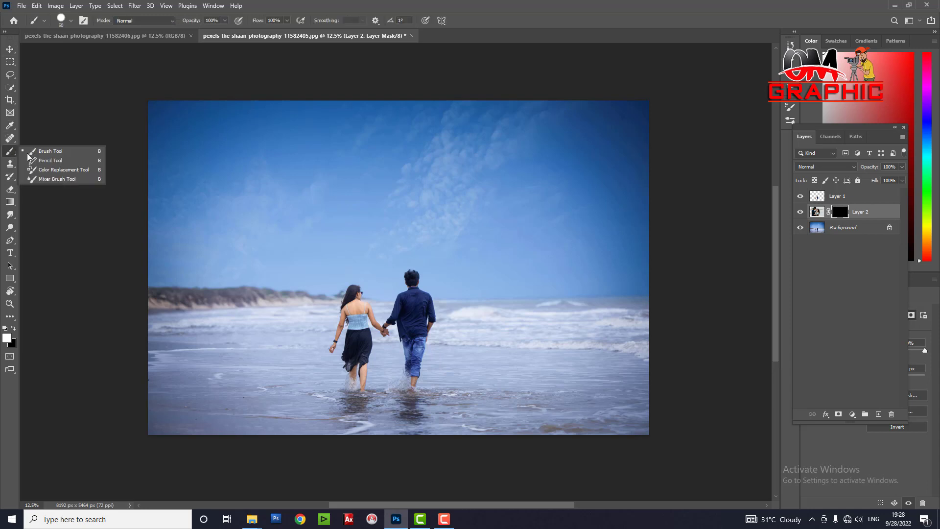
left_click(44, 149)
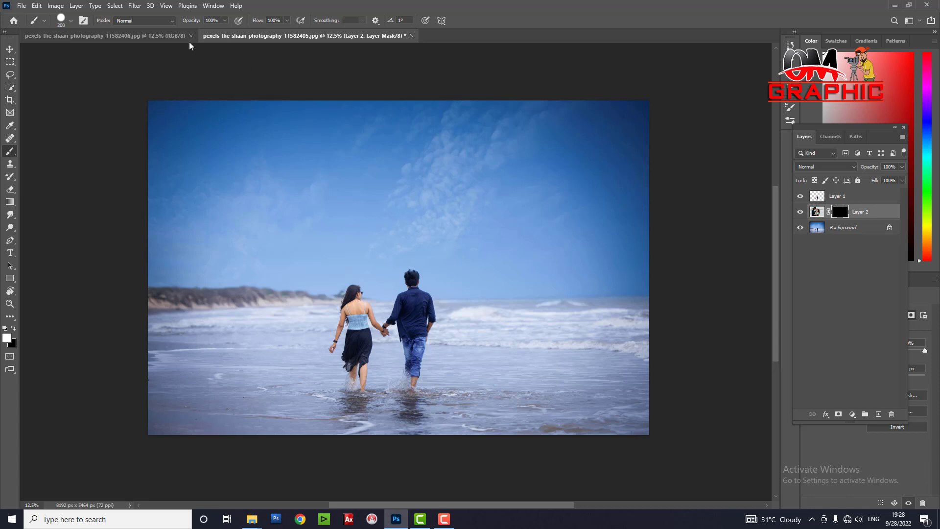
key("bracketright")
key("bracketright")
key("bracketright")
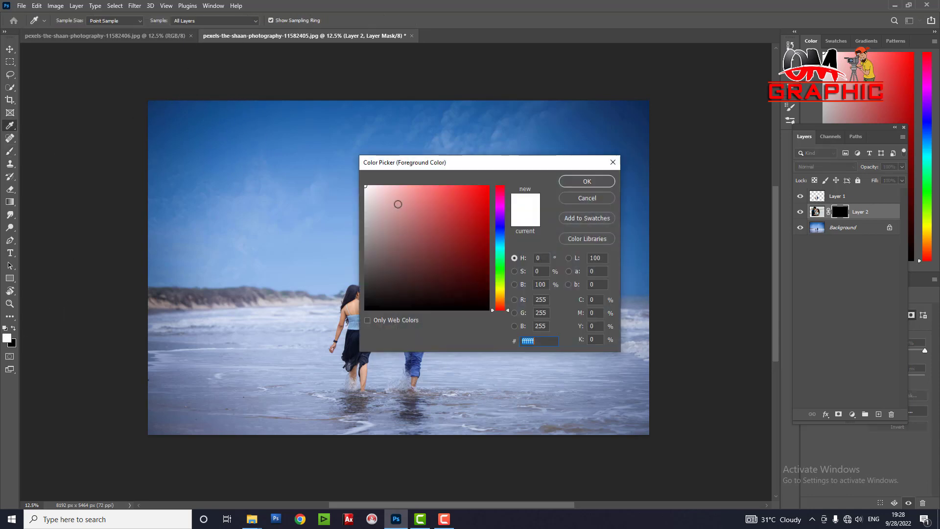
left_click(598, 181)
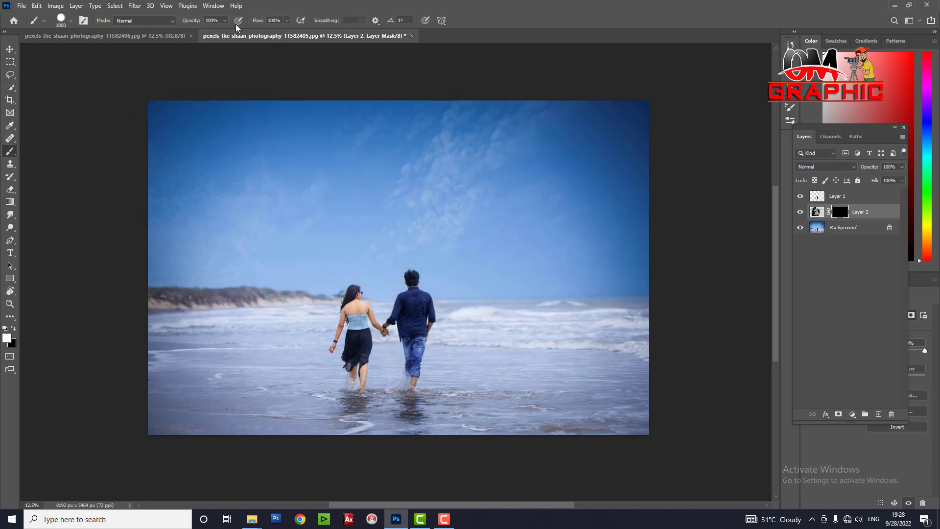
left_click(286, 22)
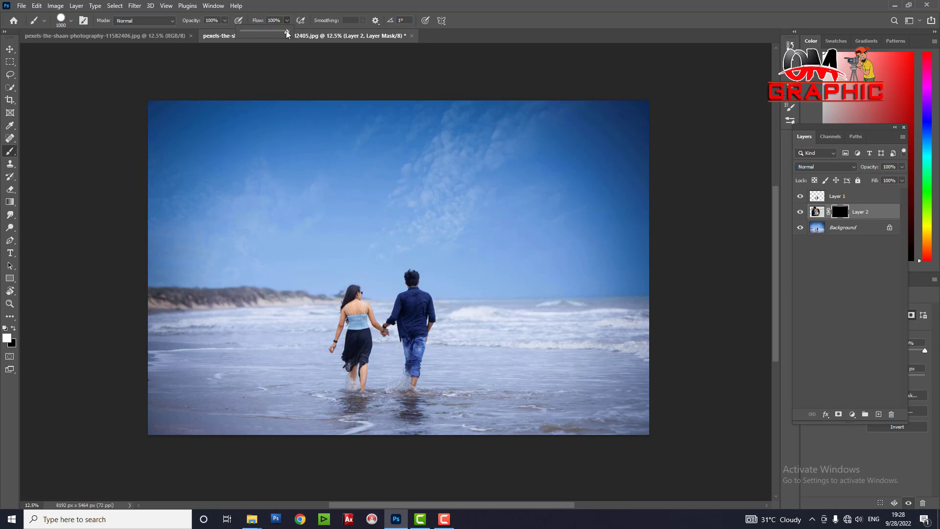
left_click_drag(403, 245, 399, 240)
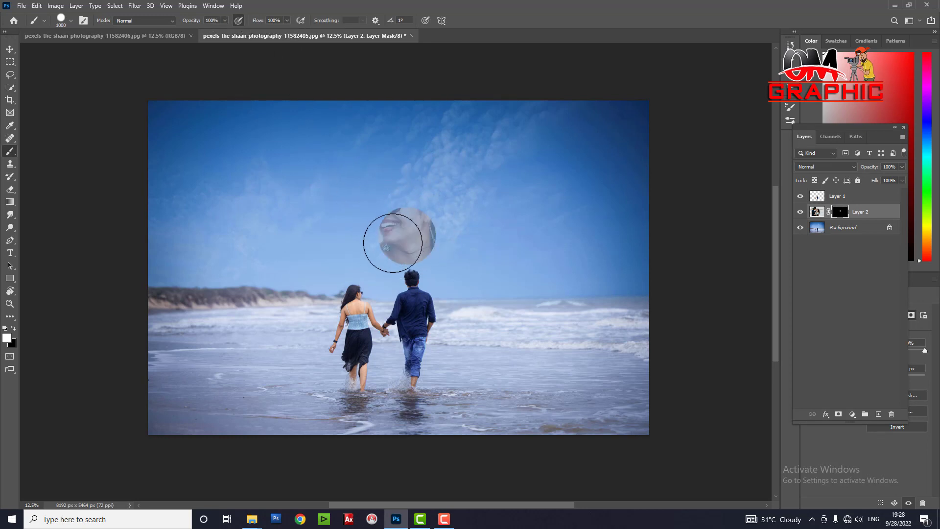
key("ctrl+z")
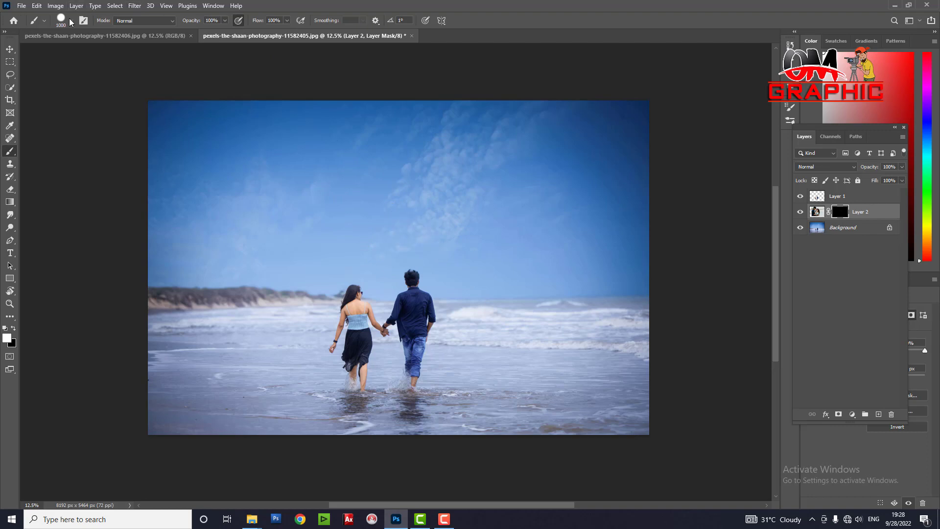
Reveal the couple with a 1400 px Soft Round Pressure Opacity and Flow brush, then re-hide it
left_click(71, 20)
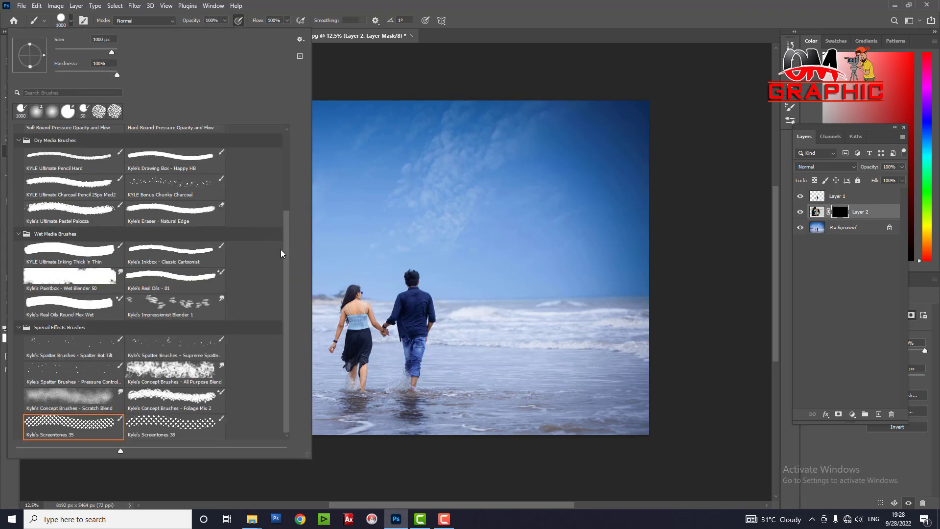
scroll(282, 253, "up", 2)
scroll(219, 172, "up", 2)
double_click(77, 232)
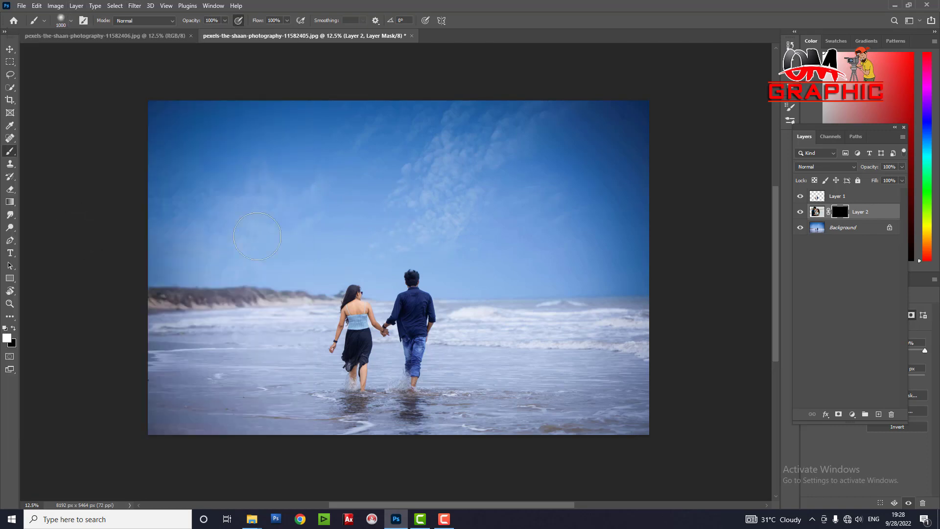
key("bracketright")
key("bracketright")
key("bracketright")
mouse_move(371, 225)
left_mouse_down()
mouse_move(406, 176)
mouse_move(311, 142)
mouse_move(314, 252)
mouse_move(411, 147)
mouse_move(450, 223)
mouse_move(472, 184)
mouse_move(382, 132)
mouse_move(274, 132)
mouse_move(397, 292)
mouse_move(434, 202)
left_mouse_up()
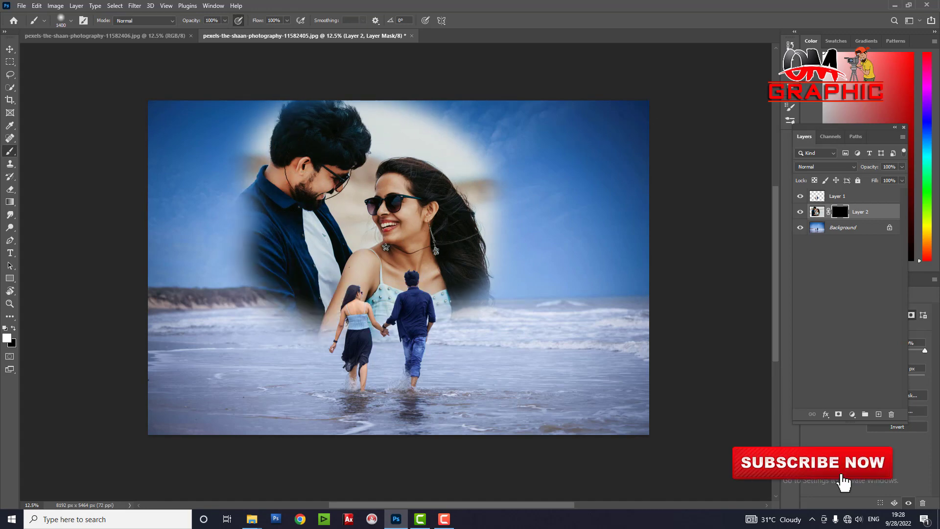
key("ctrl+BackSpace")
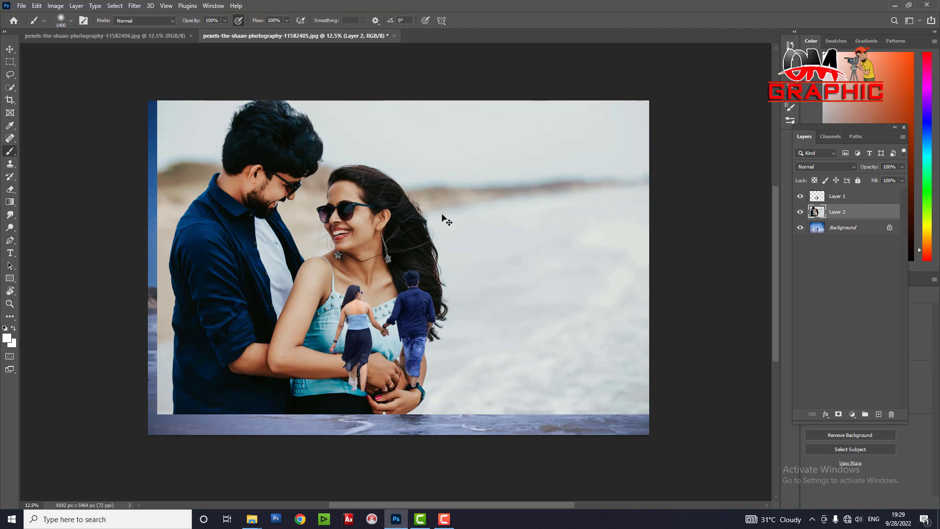
Nudge Layer 2 right and up, erase its right, bottom and upper-right edges, then reposition it
left_click(10, 49)
left_click_drag(367, 211, 401, 201)
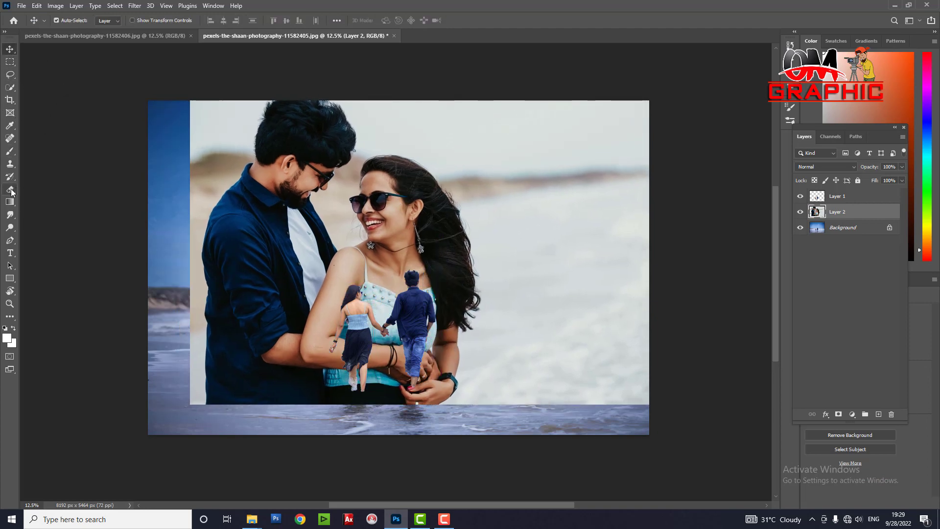
left_click(10, 190)
left_click(57, 191)
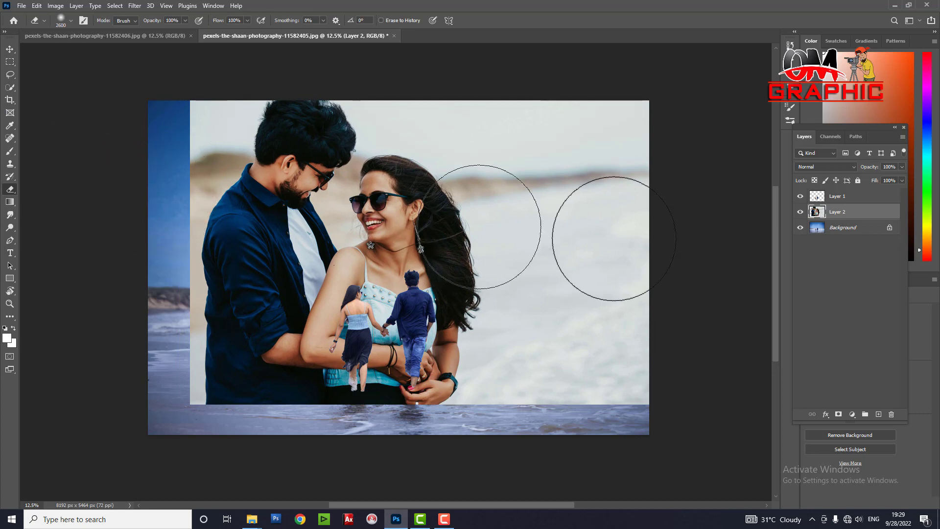
mouse_move(669, 252)
left_mouse_down()
mouse_move(617, 294)
mouse_move(622, 171)
mouse_move(230, 402)
mouse_move(185, 354)
mouse_move(293, 303)
mouse_move(118, 113)
mouse_move(125, 262)
left_mouse_up()
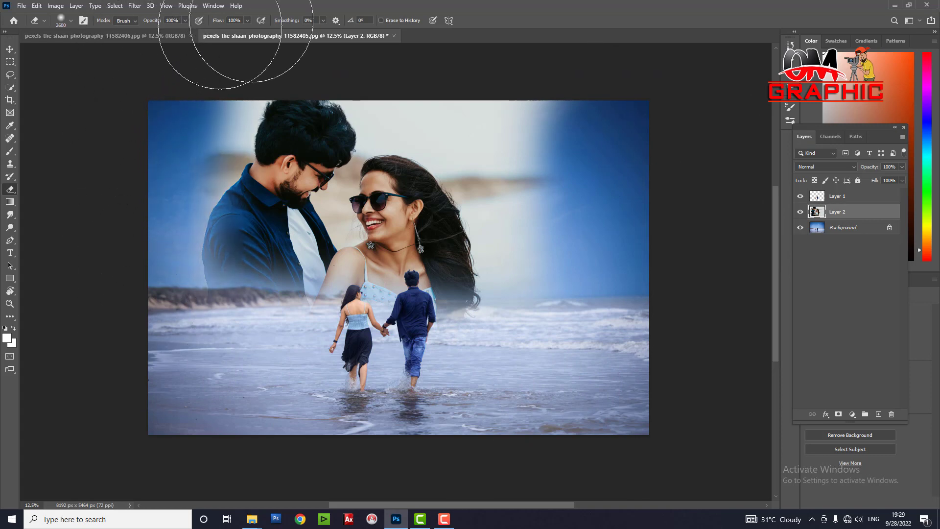
mouse_move(504, 42)
left_mouse_down()
mouse_move(593, 354)
mouse_move(478, 21)
mouse_move(483, 94)
left_mouse_up()
left_click(7, 51)
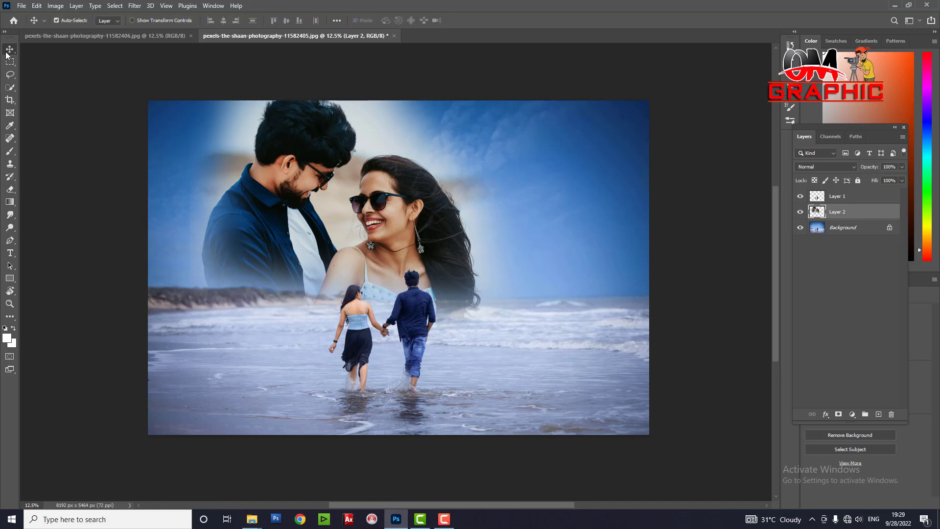
left_click_drag(364, 220, 379, 214)
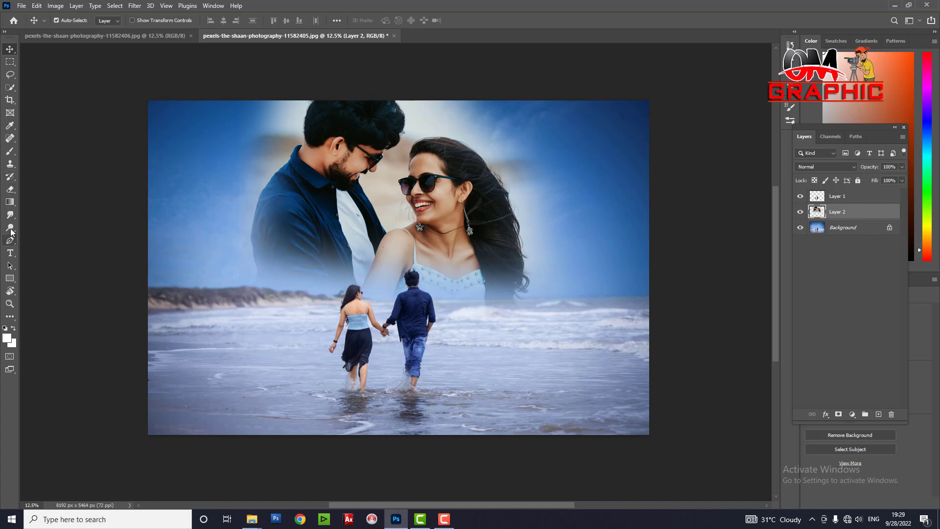
Undo a trial Clone Stamp stroke beside the man and make the Background layer active
left_click(10, 166)
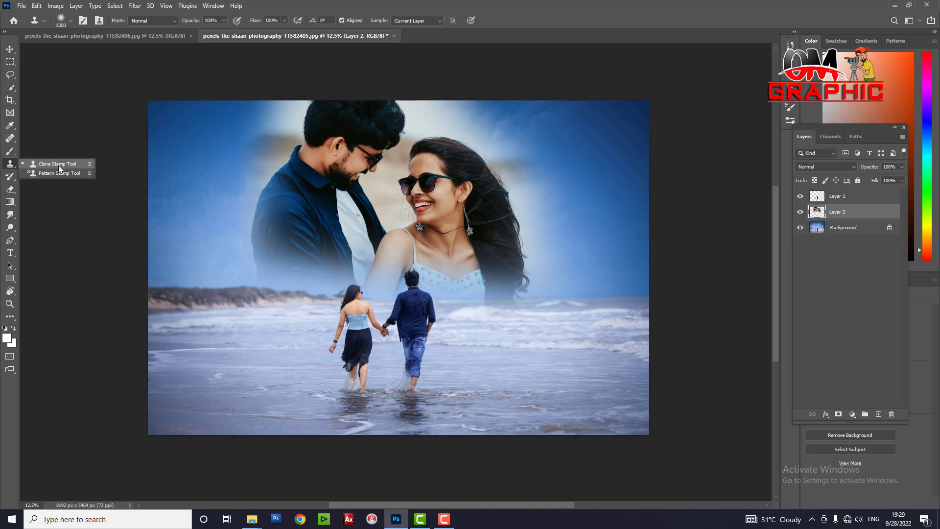
left_click(58, 166)
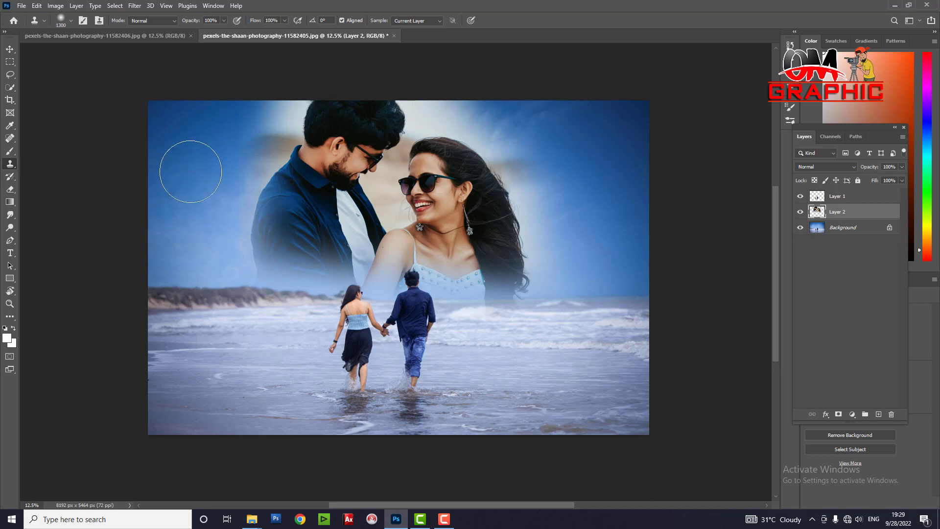
left_click(191, 193, "alt")
left_click_drag(183, 288, 210, 290)
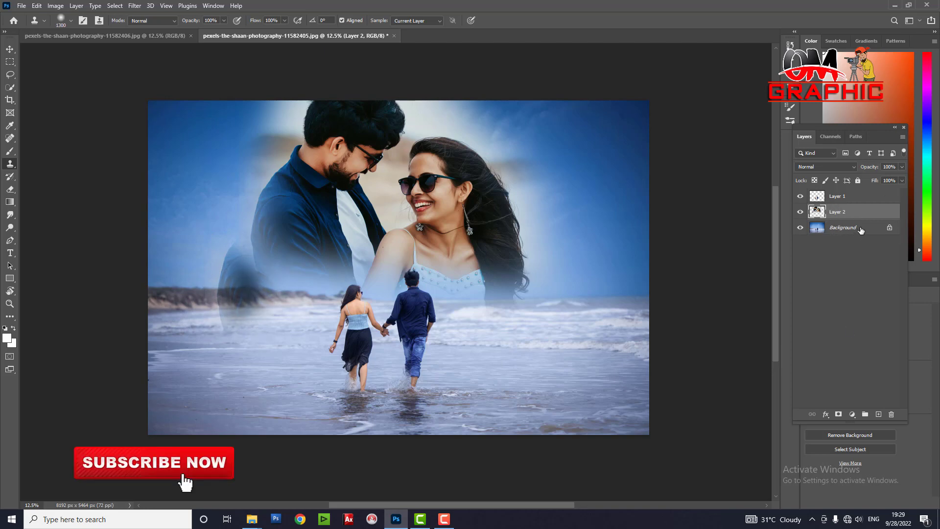
key("ctrl+z")
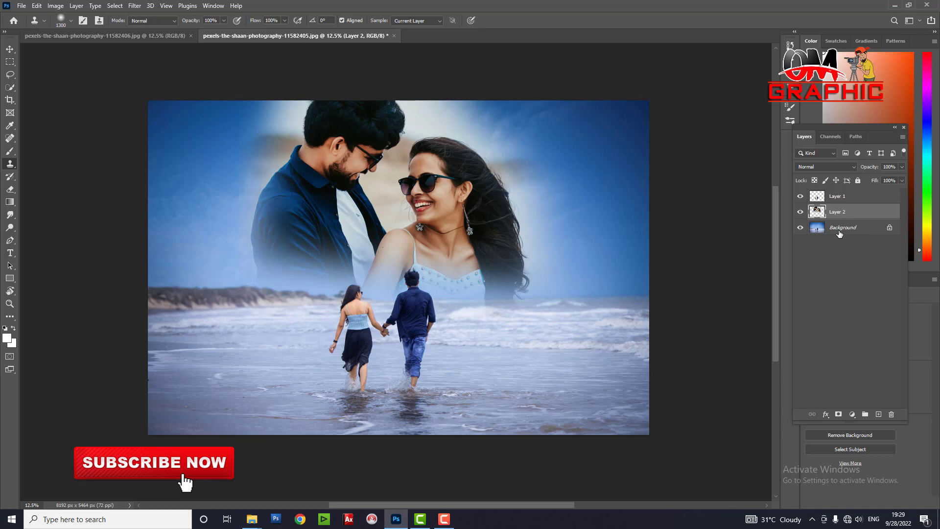
left_click(839, 230)
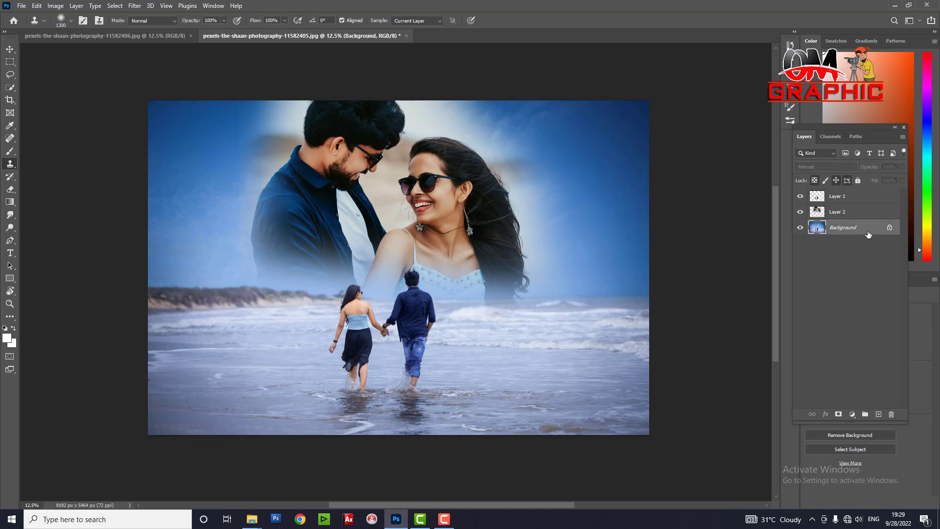
Clone sky and sea texture over the left shoreline, then undo those patches
left_click(195, 211, "alt")
mouse_move(141, 290)
left_mouse_down()
mouse_move(177, 283)
mouse_move(147, 294)
mouse_move(255, 294)
mouse_move(153, 295)
mouse_move(273, 304)
mouse_move(257, 301)
left_mouse_up()
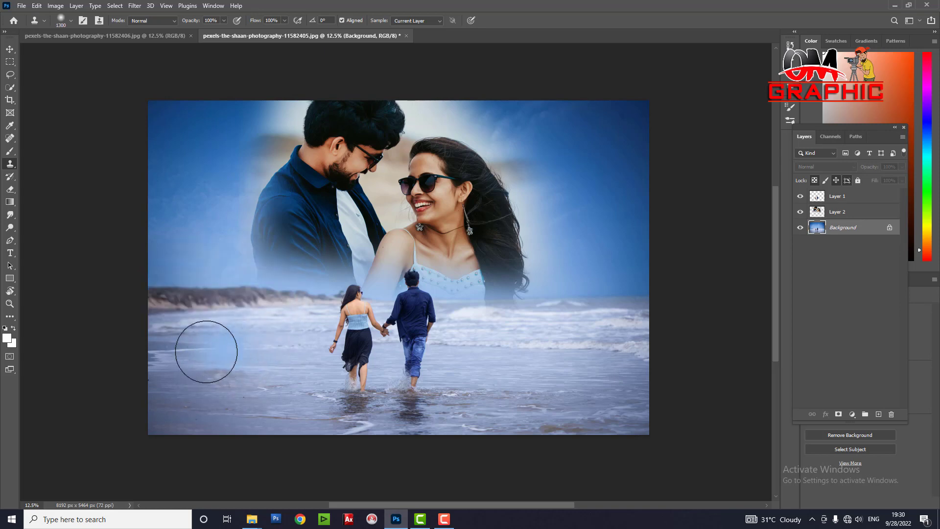
left_click(228, 353, "alt")
mouse_move(267, 299)
left_mouse_down()
mouse_move(144, 308)
mouse_move(286, 307)
mouse_move(279, 318)
mouse_move(290, 310)
left_mouse_up()
left_click(221, 352, "alt")
left_click(199, 347, "alt")
left_click(198, 336, "alt")
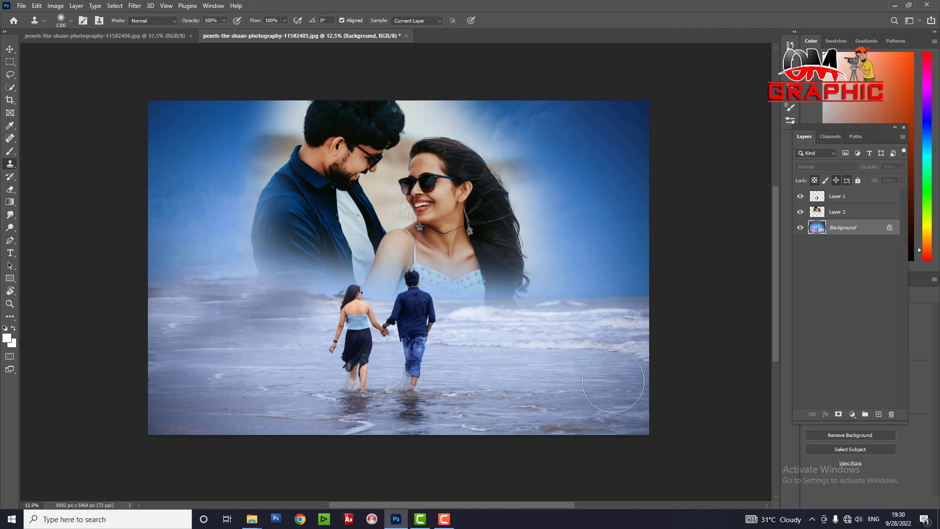
left_click_drag(191, 374, 211, 329)
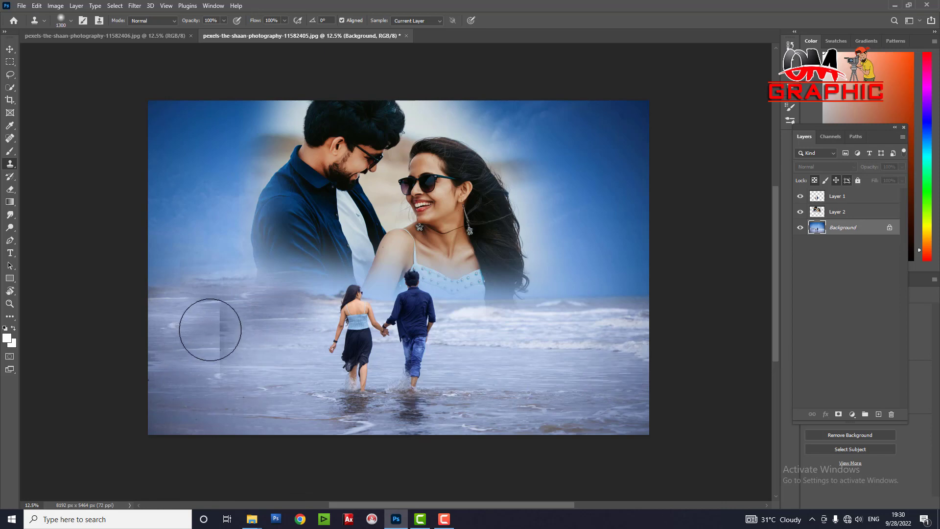
key("ctrl+z")
key("ctrl+shift+z")
key("ctrl+z")
key("ctrl+shift+z")
key("ctrl+z")
key("ctrl+z")
key("ctrl+z")
key("ctrl+z")
key("ctrl+z")
key("ctrl+z")
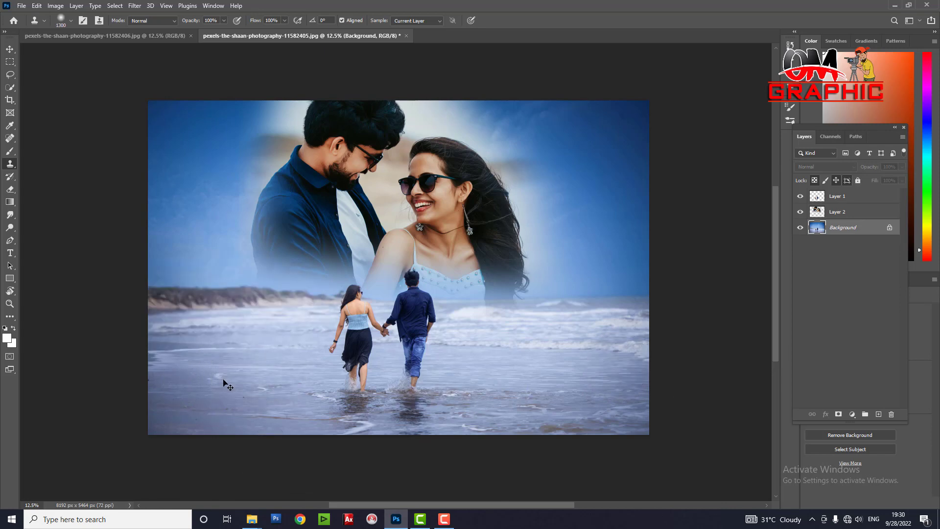
With an 800 px brush, clone water over the shore rocks and darker sky over the right-side water
key("bracketleft")
key("bracketleft")
key("bracketleft")
key("bracketleft")
key("bracketleft")
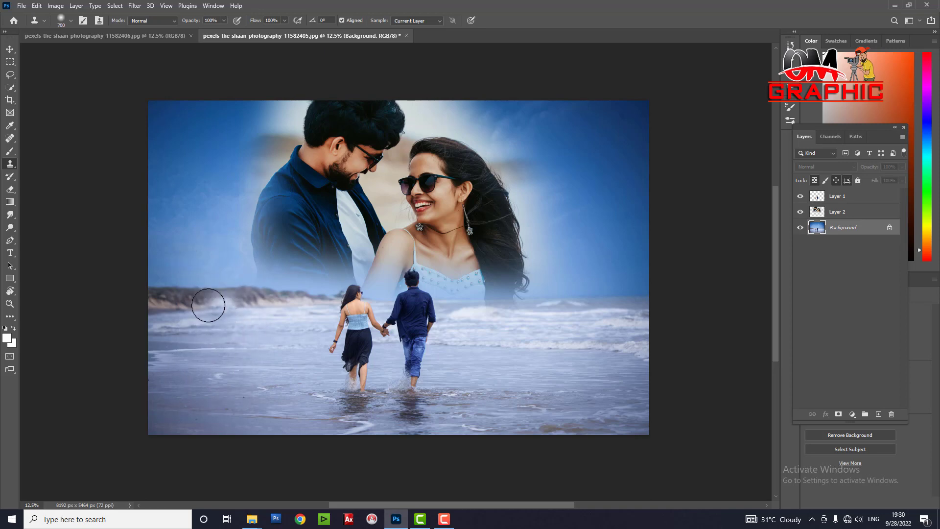
mouse_move(166, 293)
left_mouse_down()
mouse_move(168, 325)
mouse_move(224, 292)
mouse_move(290, 309)
left_mouse_up()
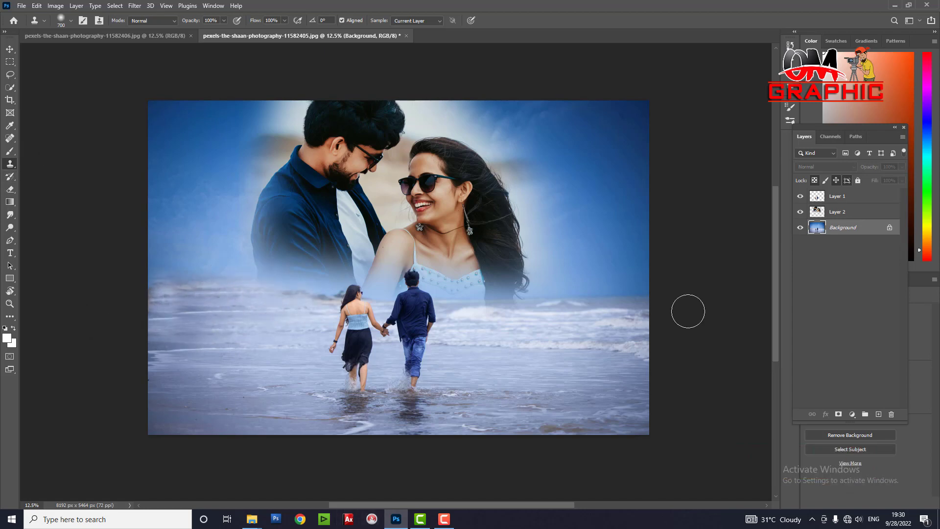
mouse_move(594, 275)
left_mouse_down()
mouse_move(554, 294)
mouse_move(600, 322)
mouse_move(607, 343)
mouse_move(612, 304)
mouse_move(543, 306)
left_mouse_up()
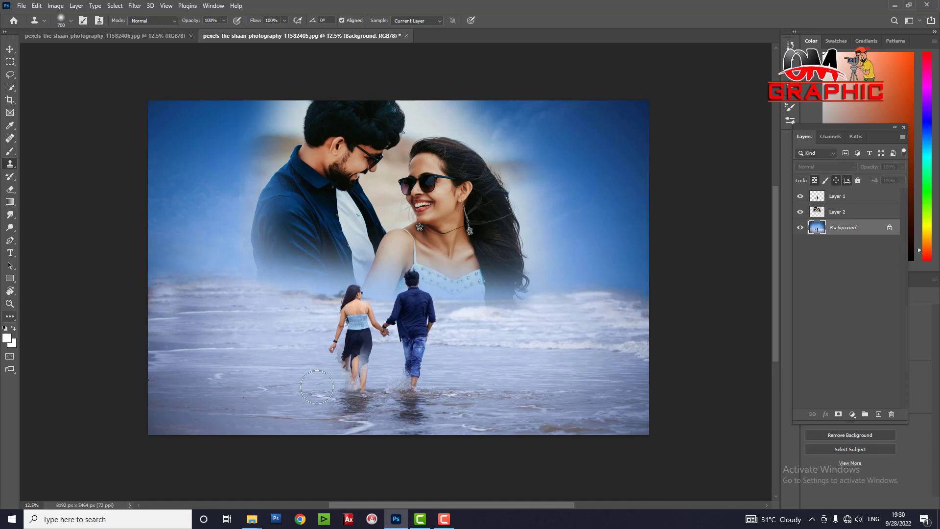
left_click_drag(345, 287, 329, 301)
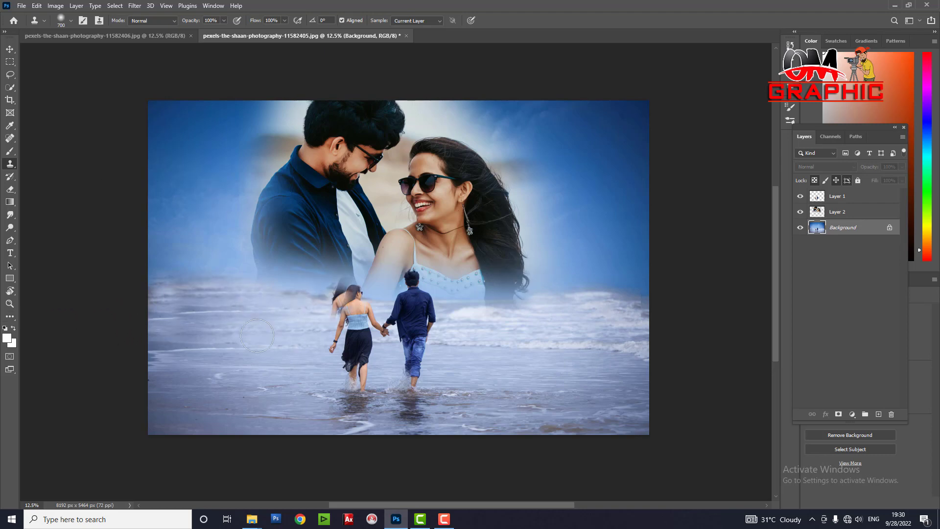
key("ctrl+z")
left_click(10, 49)
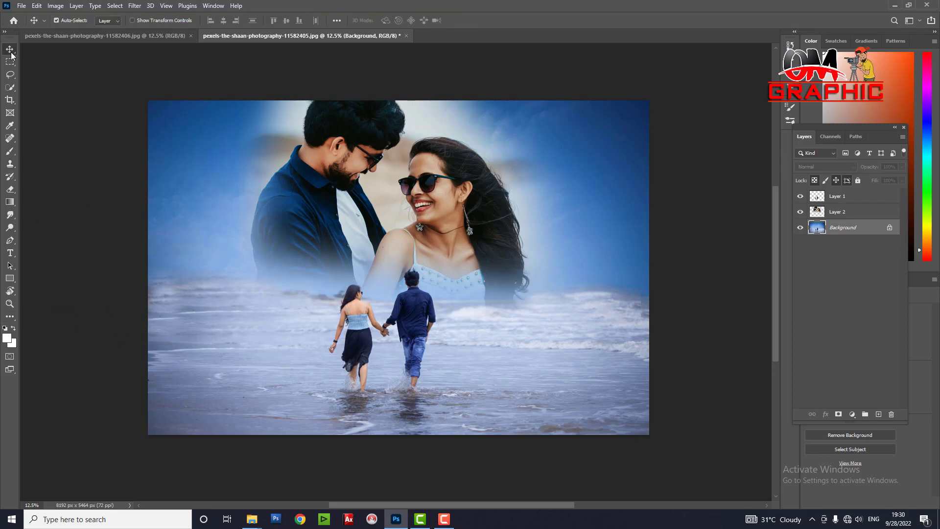
key("ctrl+plus")
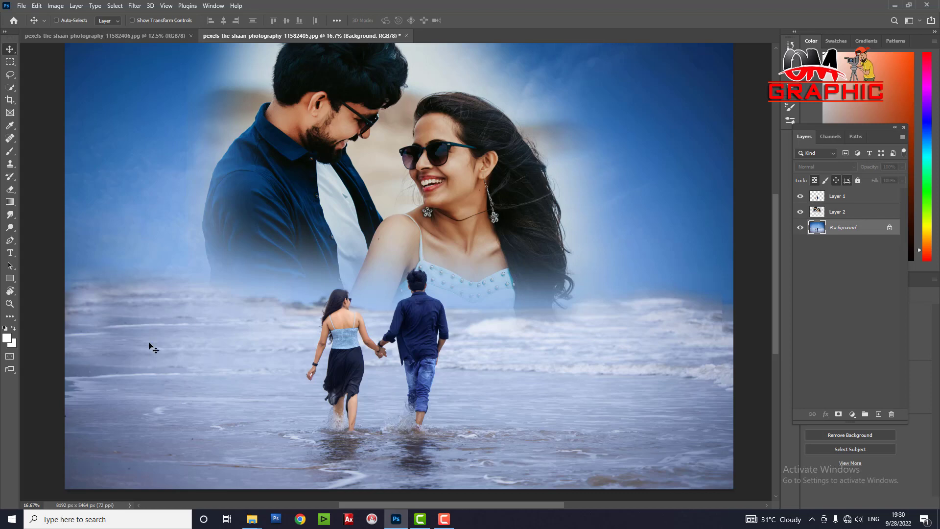
key("ctrl+minus")
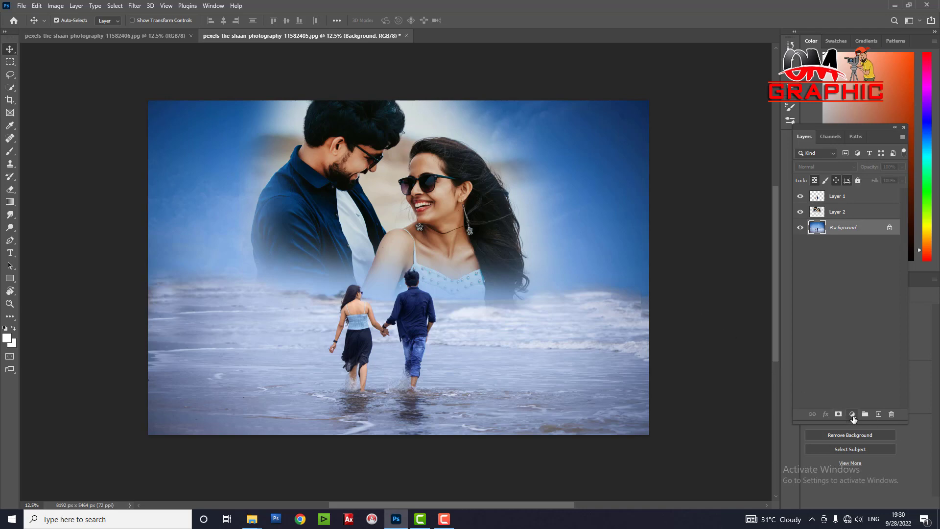
Add a Solid Color fill layer in blue #4199f4
left_click(850, 416)
left_click(866, 244)
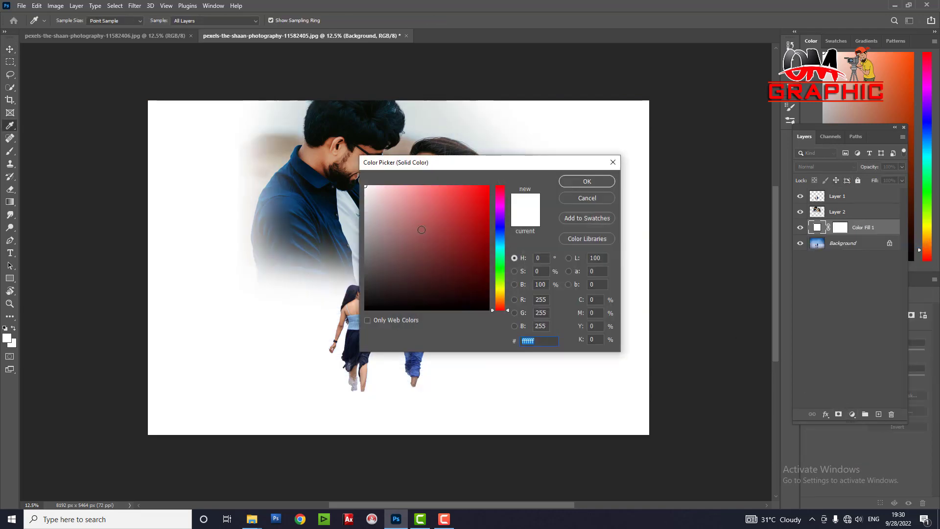
left_click(498, 237)
left_click(459, 187)
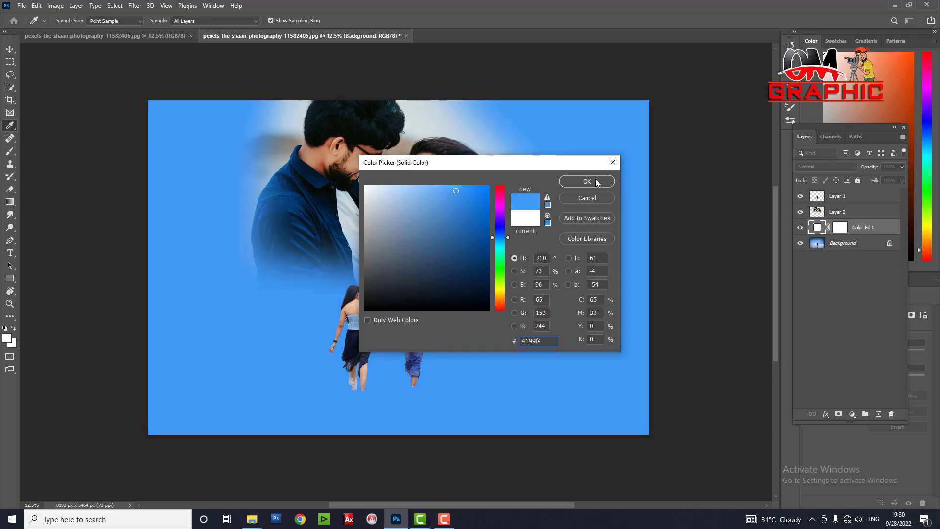
left_click(596, 179)
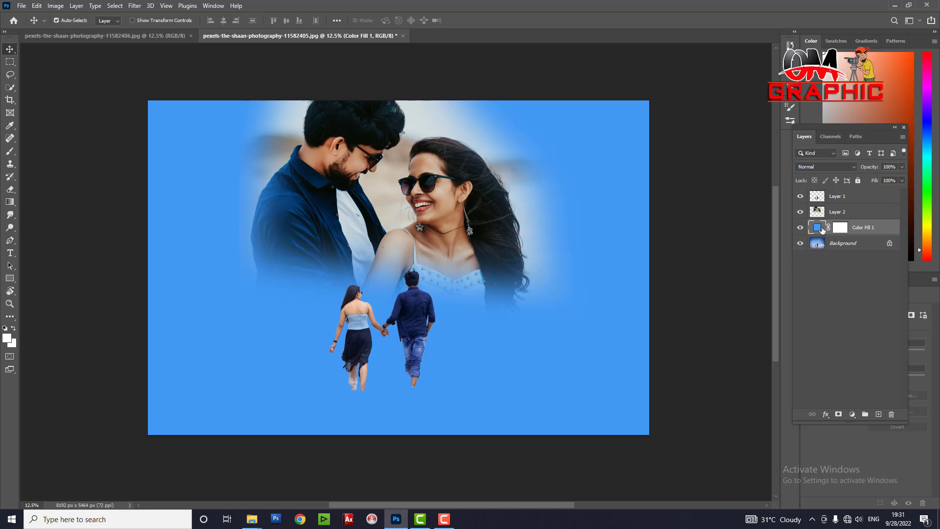
Rasterize the Color Fill 1 layer
right_click(822, 229)
right_click(864, 227)
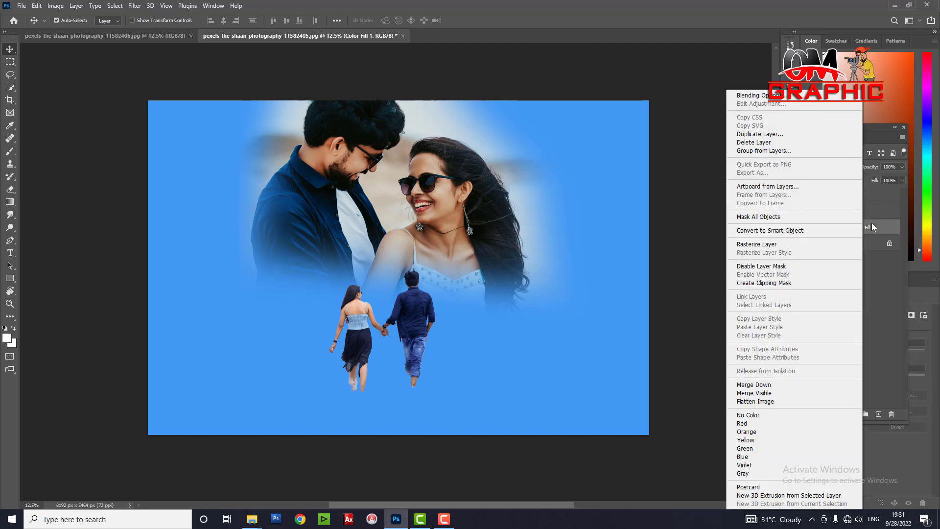
left_click(786, 248)
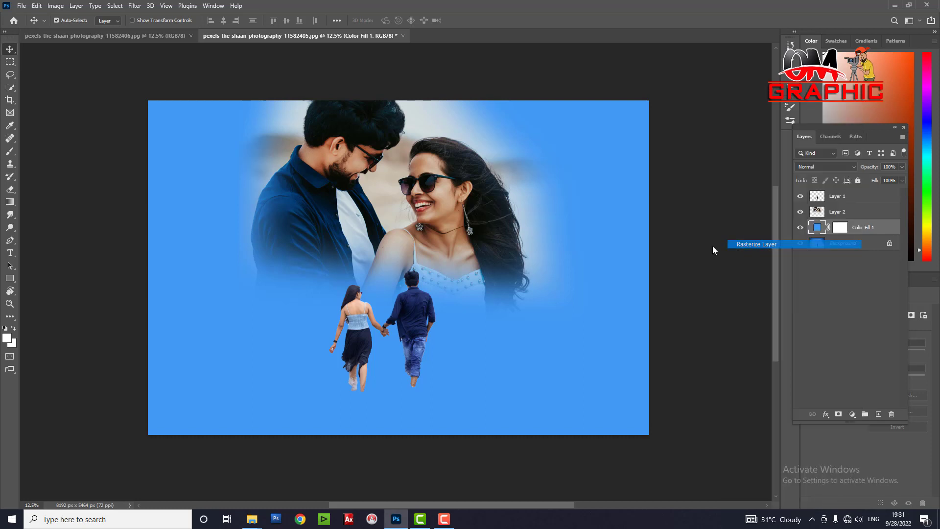
Switch to the Eraser, try erasing the top-left blue fill, then undo it
right_click(10, 191)
left_click(49, 191)
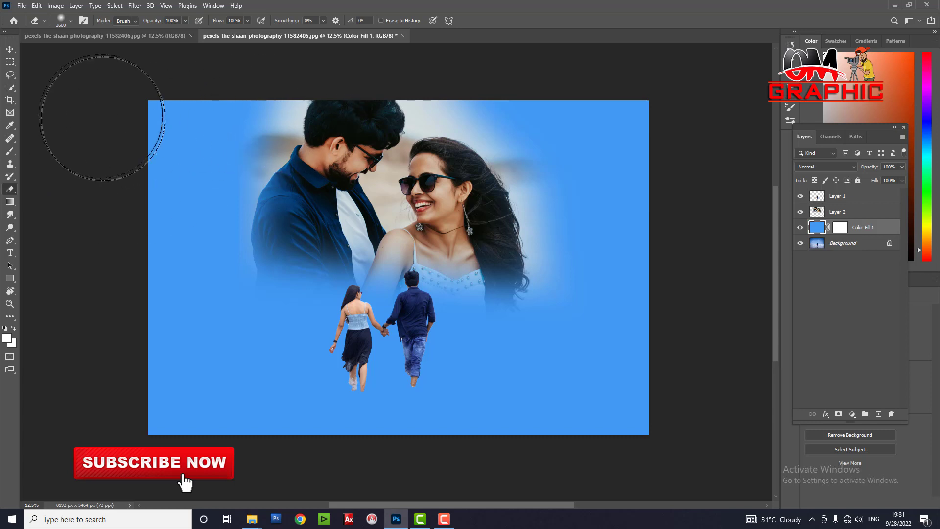
mouse_move(83, 103)
left_mouse_down()
mouse_move(660, 125)
mouse_move(54, 168)
mouse_move(615, 178)
mouse_move(122, 227)
mouse_move(651, 274)
mouse_move(238, 275)
left_mouse_up()
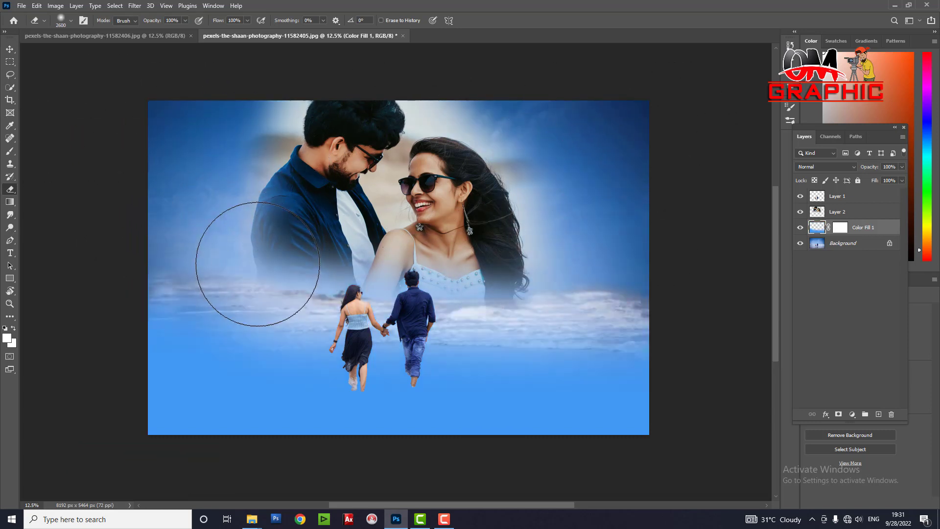
key("ctrl+z")
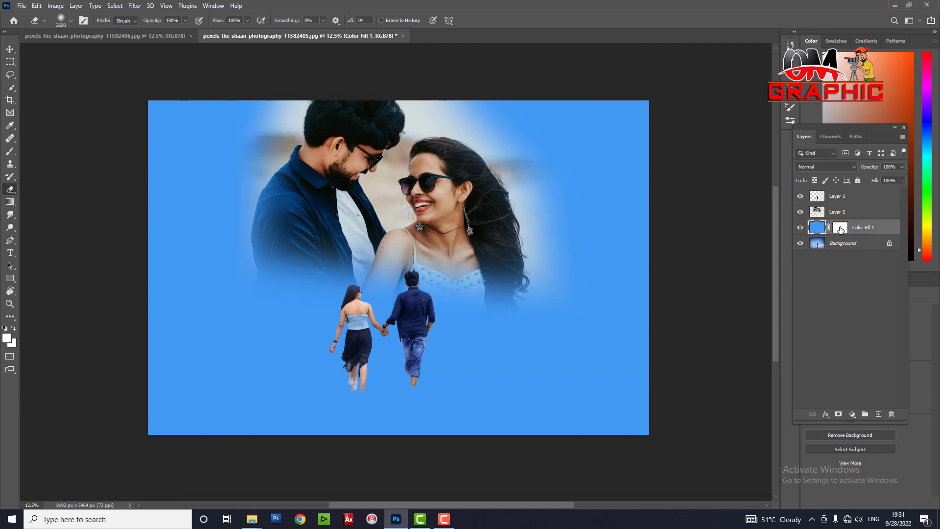
right_click(838, 229)
Erase the blue fill across the upper and lower-middle image, then undo those strokes
right_click(10, 189)
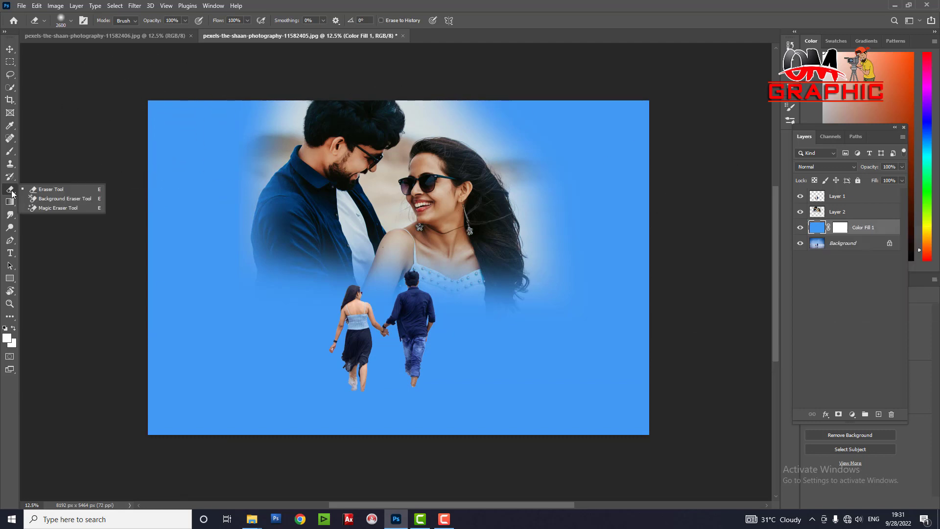
left_click(45, 193)
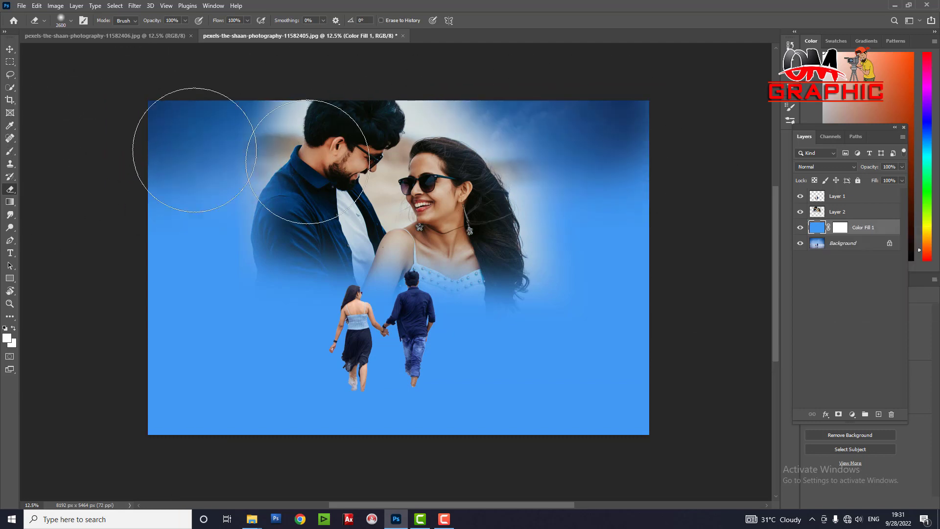
left_click_drag(189, 147, 452, 235)
mouse_move(374, 235)
left_mouse_down()
mouse_move(157, 251)
mouse_move(274, 304)
mouse_move(644, 245)
mouse_move(132, 254)
left_mouse_up()
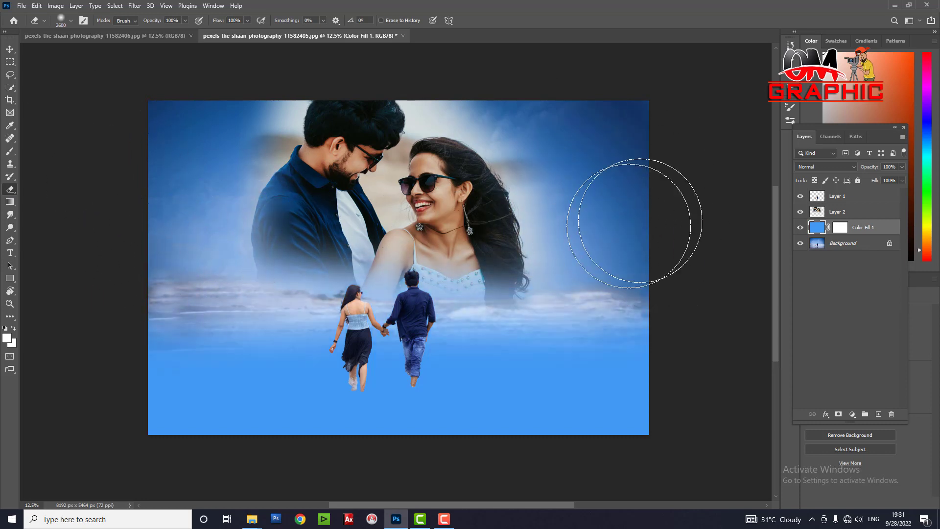
key("ctrl+z")
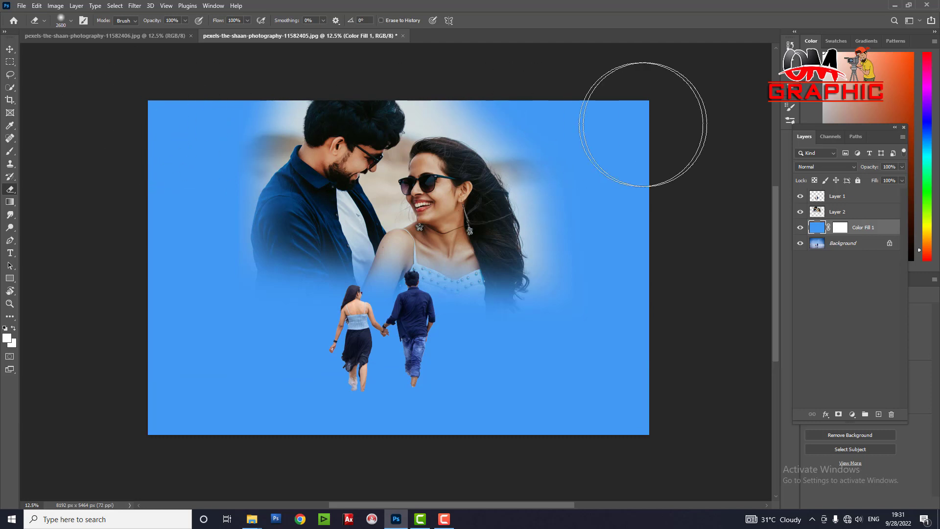
Erase the blue fill across the top, right and lower-middle band, then open the blend modes
mouse_move(644, 120)
left_mouse_down()
mouse_move(440, 122)
mouse_move(46, 242)
mouse_move(585, 243)
mouse_move(136, 242)
mouse_move(612, 304)
left_mouse_up()
left_click_drag(612, 303, 42, 210)
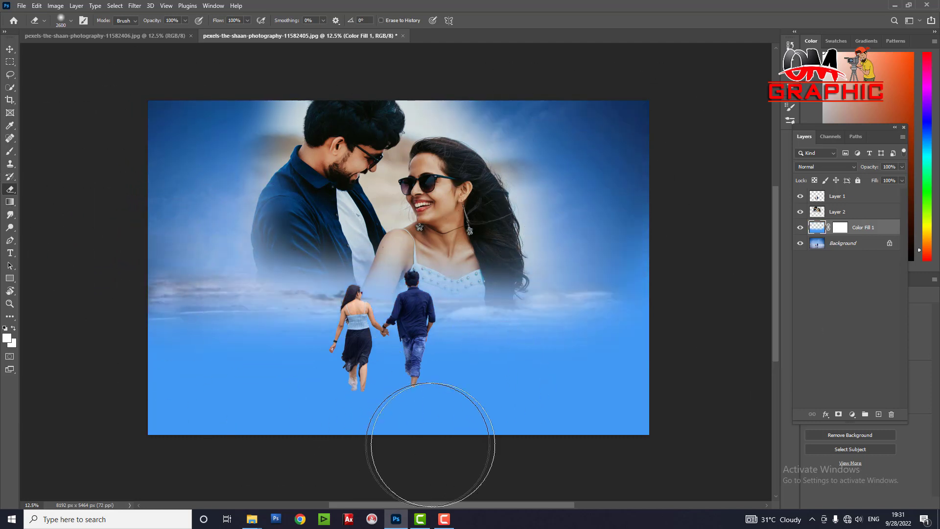
left_click(825, 167)
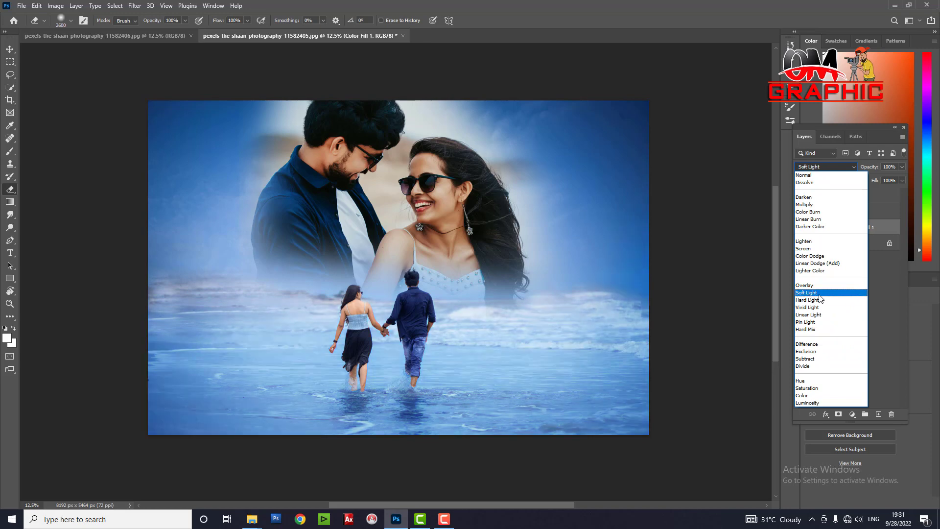
Set Color Fill 1 to Soft Light and enlarge it to about 110.55% to cover the canvas
left_click(820, 295)
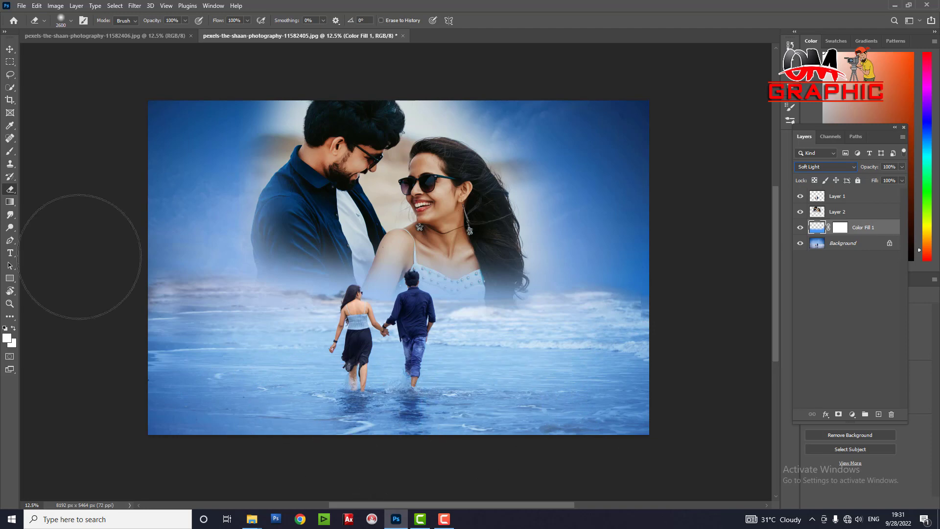
left_click(10, 48)
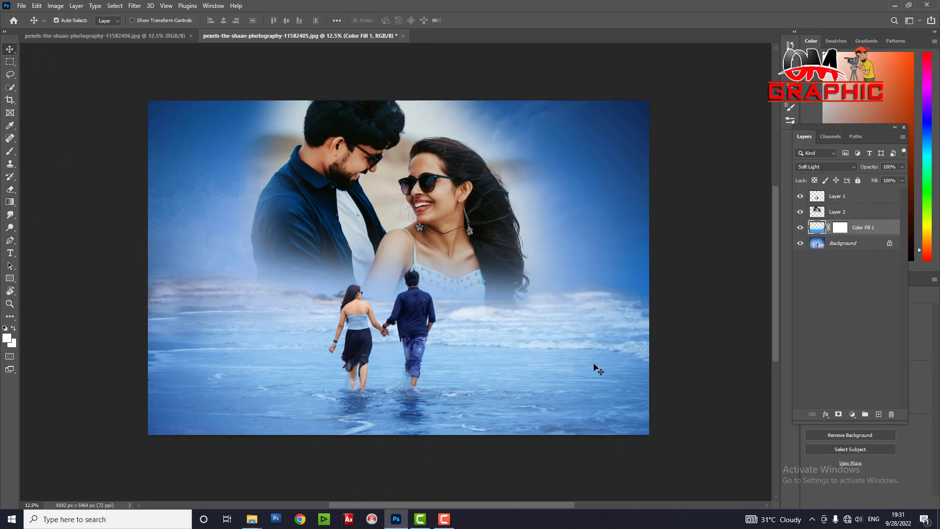
key("ctrl+t")
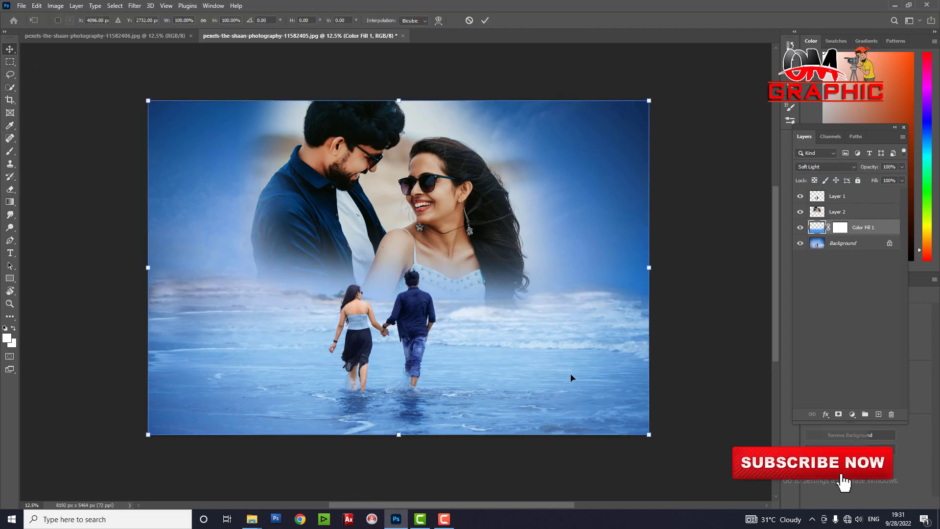
left_click_drag(660, 92, 685, 58)
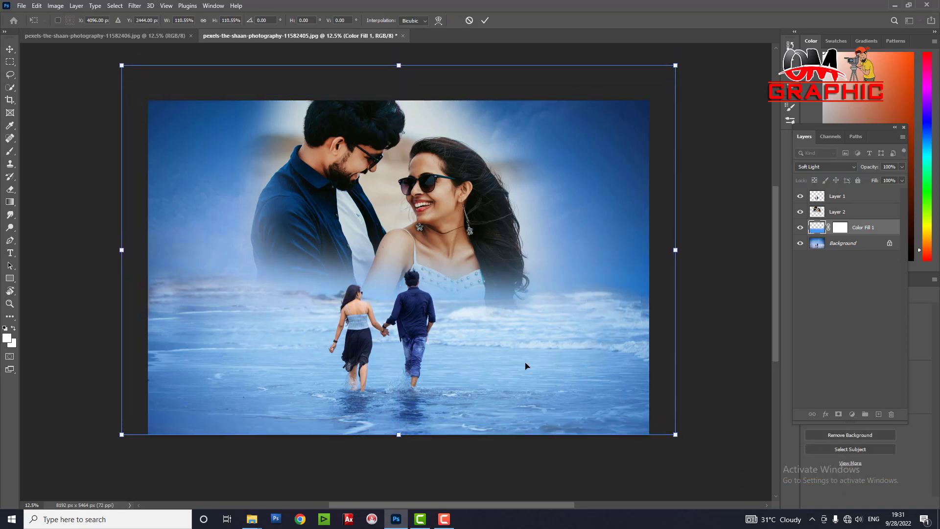
key("Return")
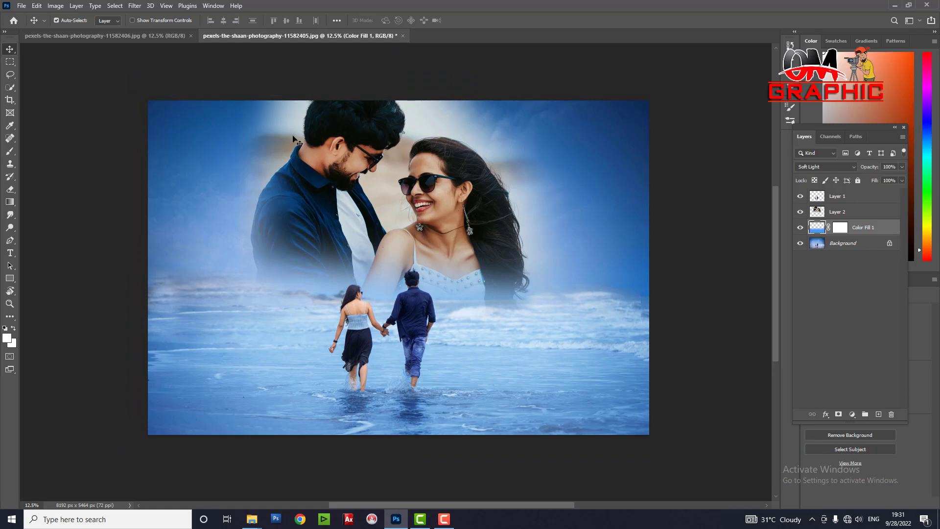
right_click(345, 156)
Change Layer 2, the close-up portrait, to Luminosity blending
left_click(360, 159)
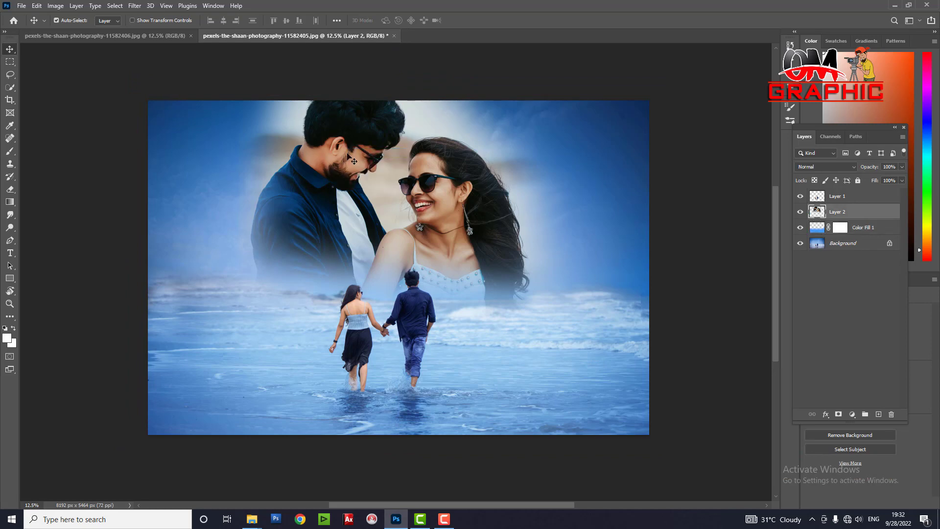
right_click(348, 154)
left_click(377, 147)
left_click(822, 168)
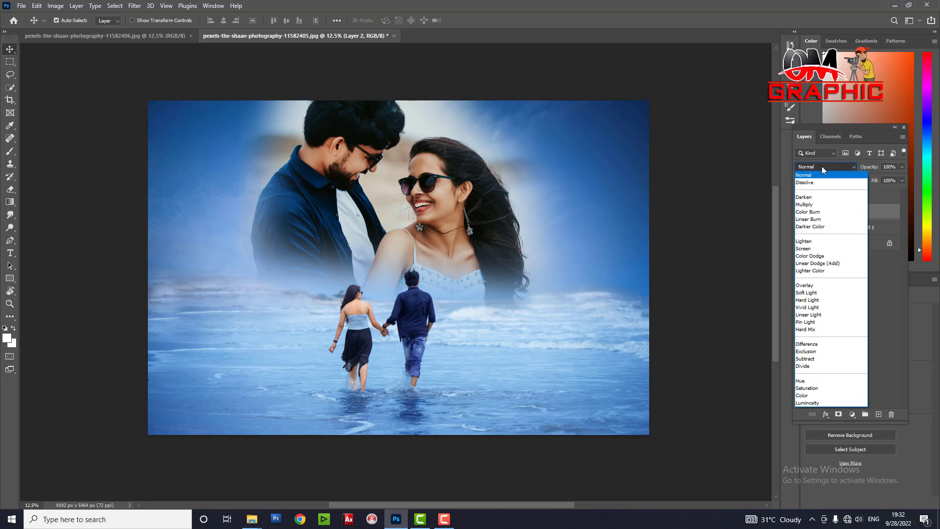
left_click(818, 403)
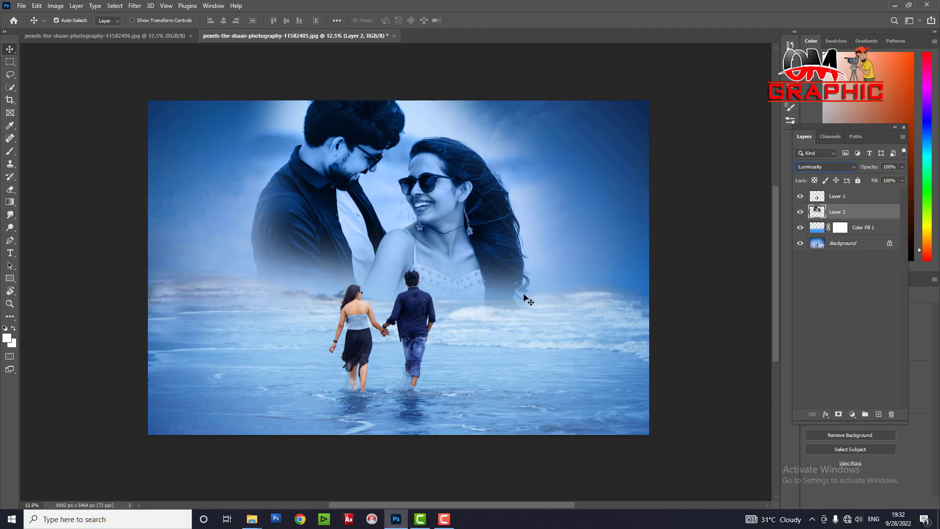
right_click(409, 318)
left_click(425, 324)
Drag the Layer 1 couple copy around the beach, then bring it back over the centre couple
key("ctrl+plus")
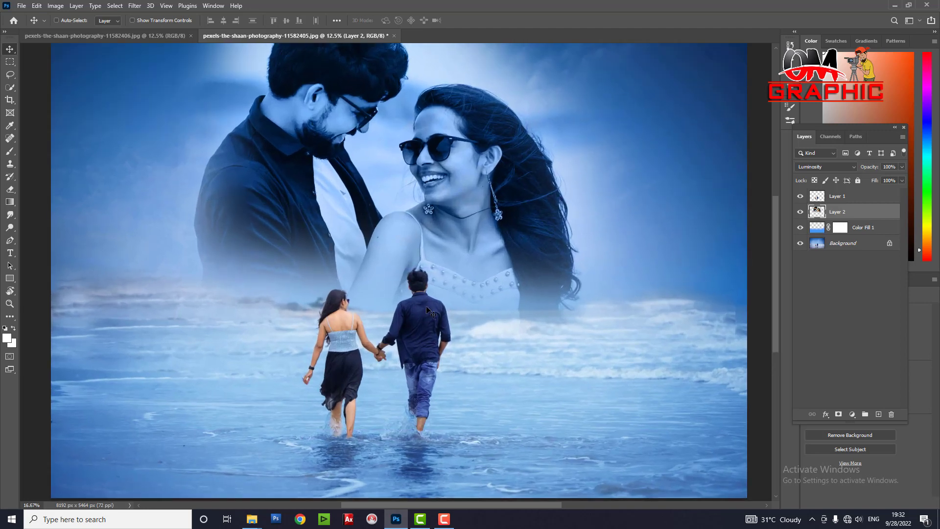
key("ctrl+plus")
key("ctrl+plus")
key("ctrl+plus")
key("ctrl+plus")
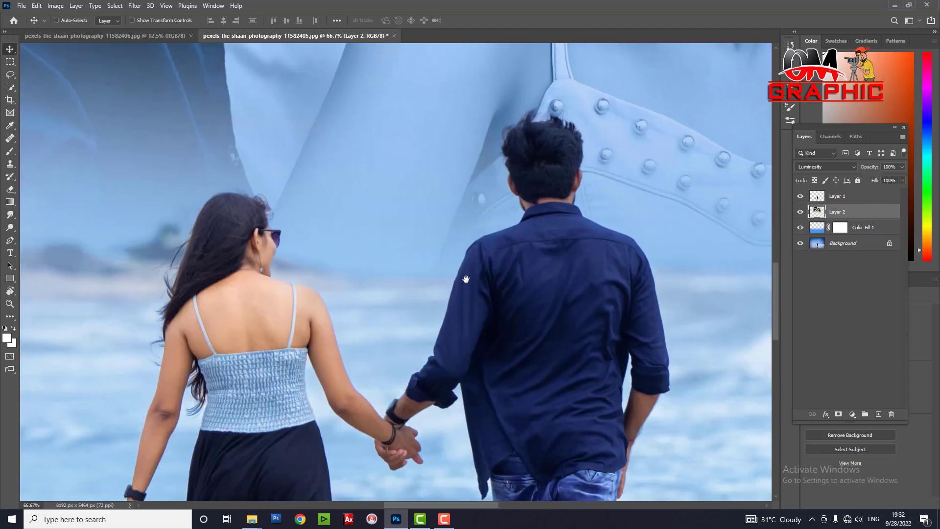
key("ctrl")
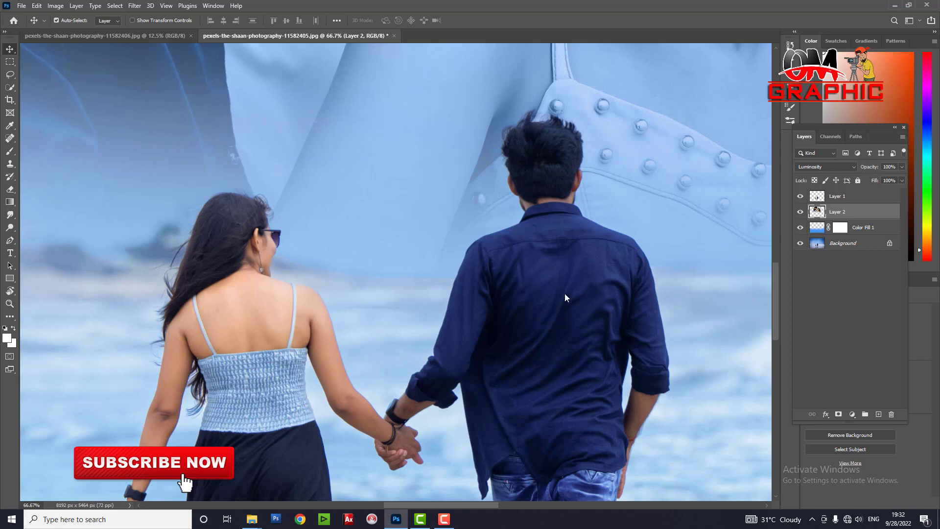
mouse_move(554, 291)
left_mouse_down()
mouse_move(344, 338)
mouse_move(613, 288)
mouse_move(403, 373)
left_mouse_up()
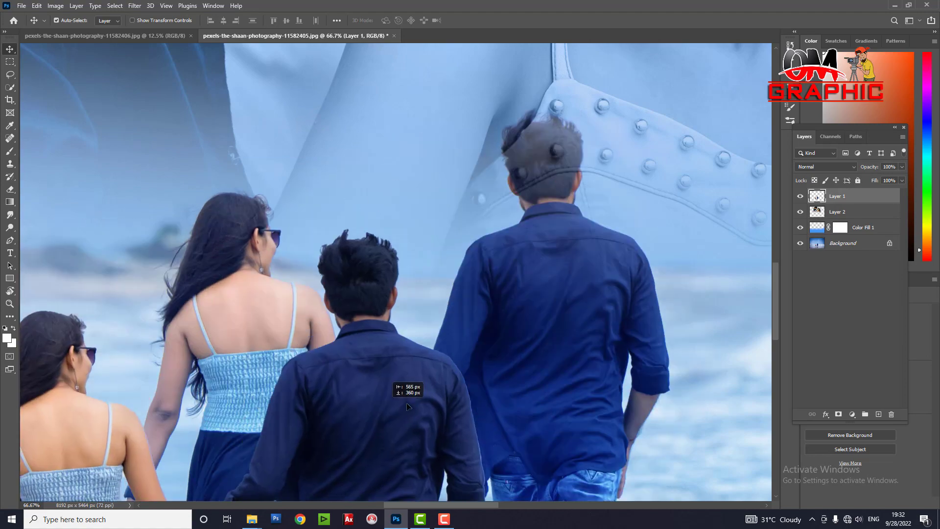
key("ctrl+minus")
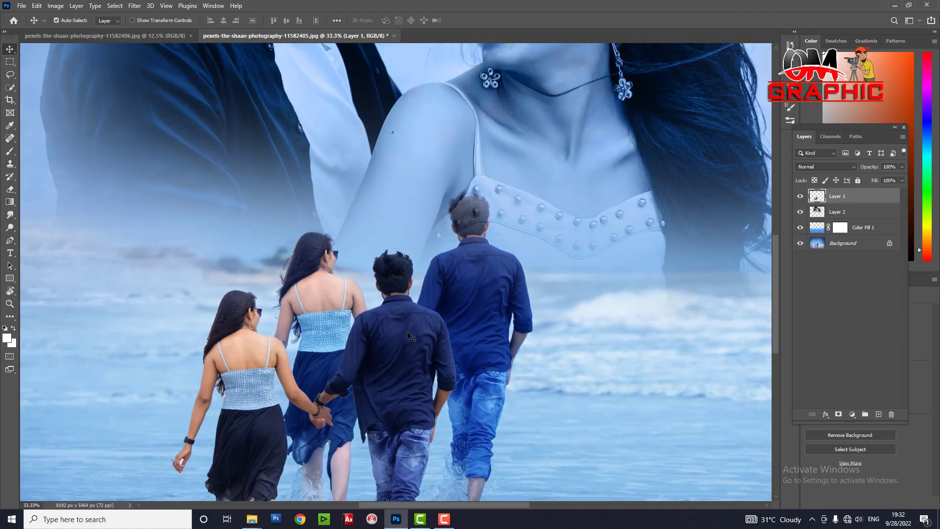
key("ctrl+minus")
mouse_move(420, 339)
left_mouse_down()
mouse_move(514, 343)
mouse_move(422, 337)
mouse_move(667, 274)
left_mouse_up()
key("ctrl+minus")
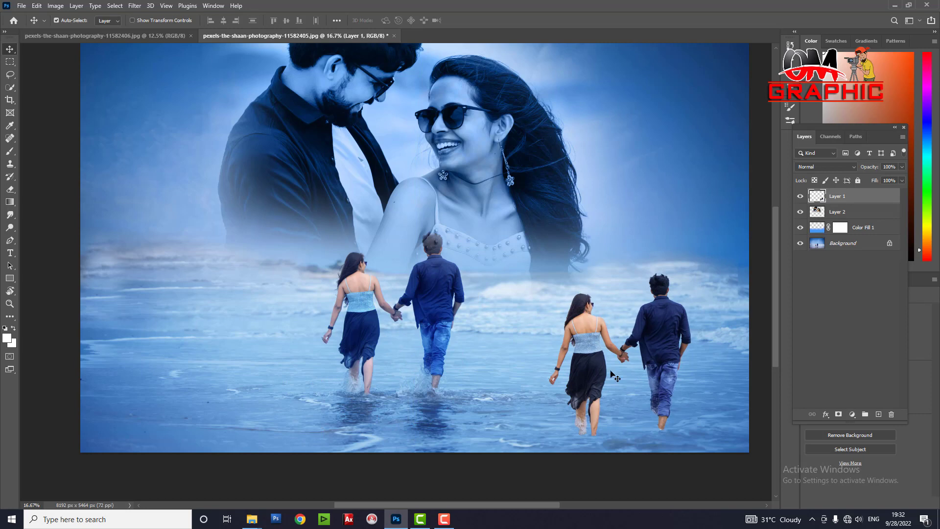
key("ctrl+z")
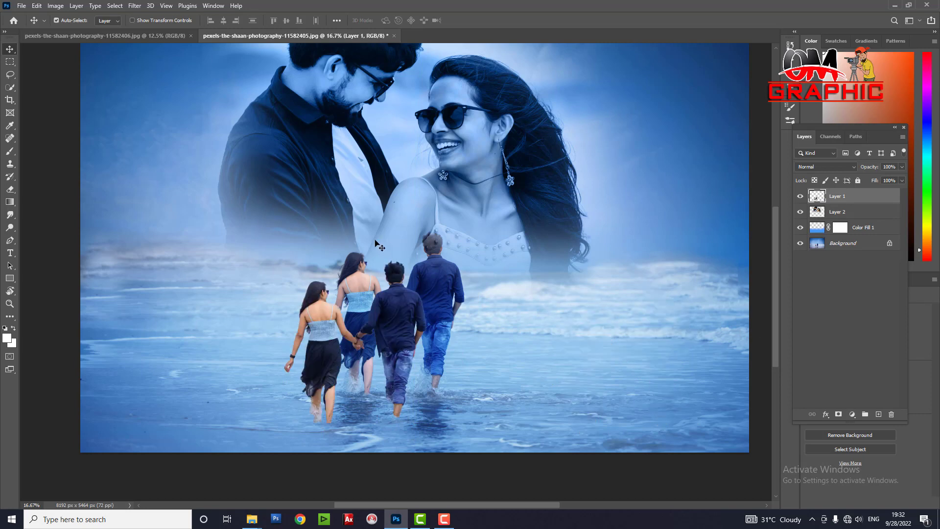
left_click_drag(441, 242, 440, 267)
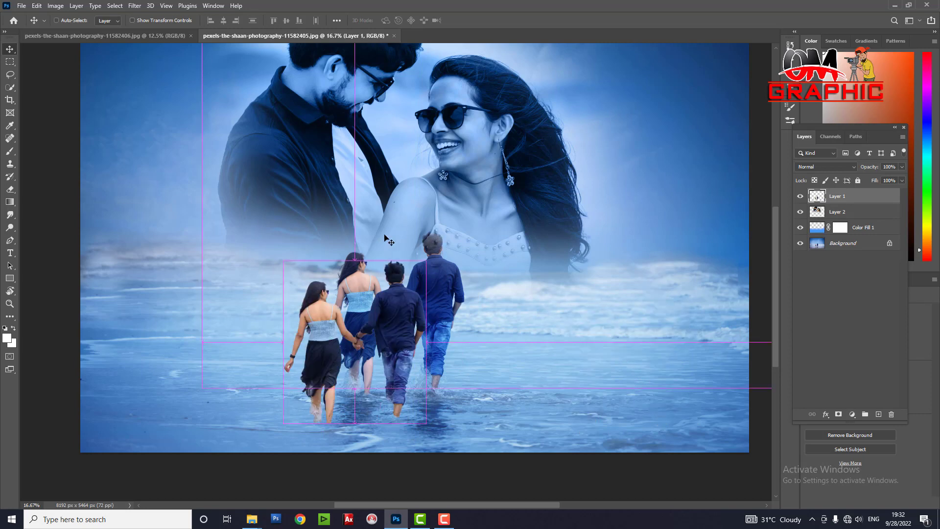
Pick Layer 1 from the canvas and nudge the copy into exact alignment over the couple
left_click(490, 261, "ctrl")
key("ctrl+plus")
key("ctrl+plus")
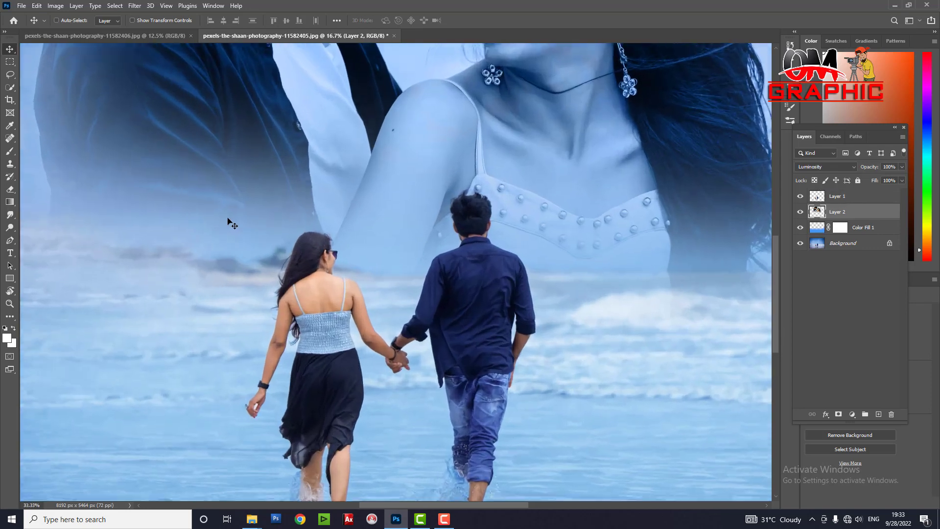
key("ctrl+plus")
key("ctrl+plus")
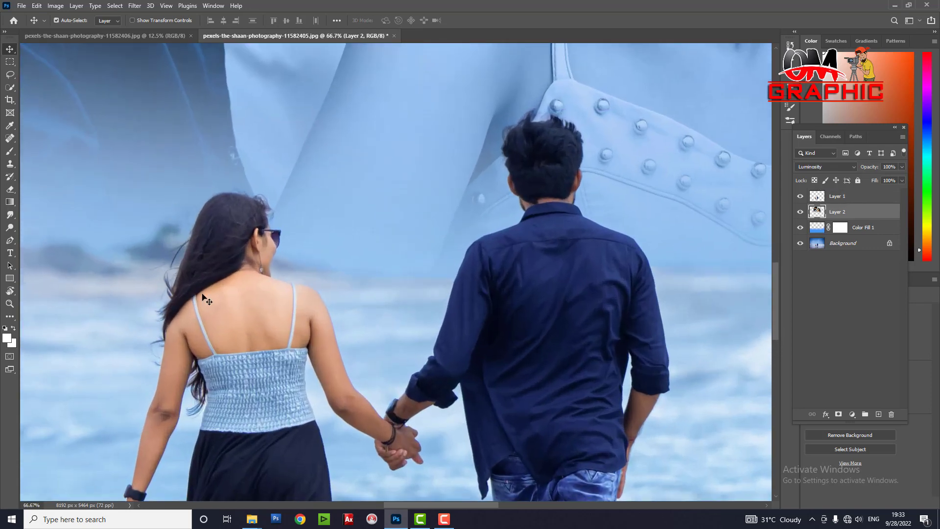
right_click(552, 244)
left_click(563, 248)
mouse_move(484, 295)
left_mouse_down()
mouse_move(462, 302)
mouse_move(513, 292)
left_mouse_up()
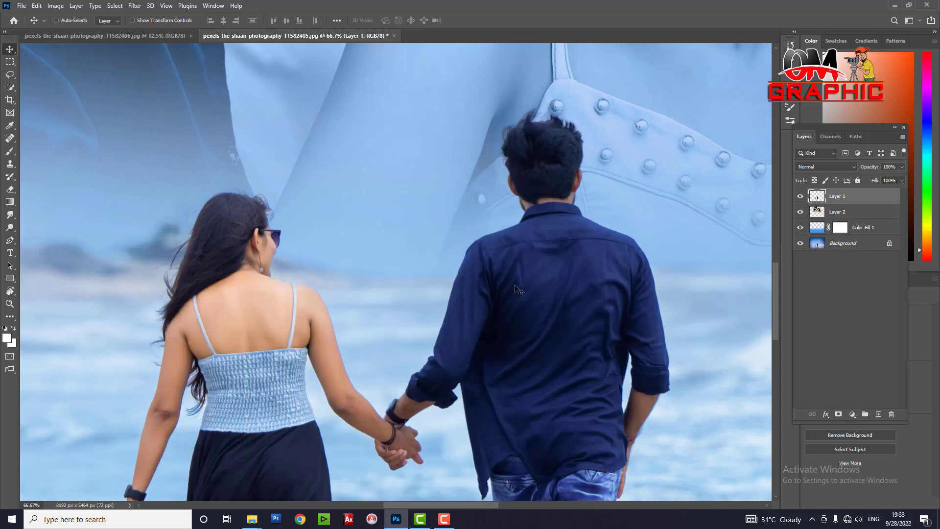
key("ctrl+minus")
key("ctrl+minus")
key("ctrl+minus")
key("ctrl+minus")
key("ctrl+minus")
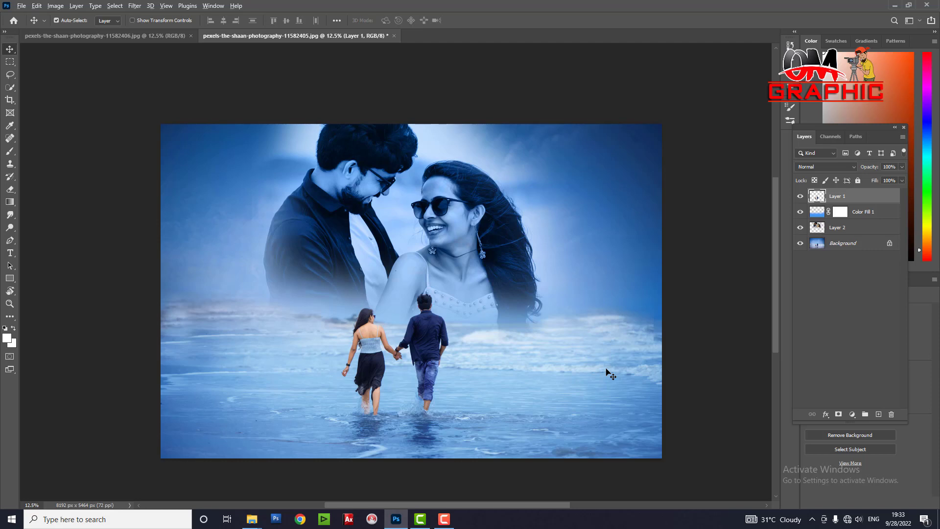
Stamp all visible layers into new Layer 3 and open the Camera Raw Filter on it
key("ctrl")
key("ctrl+shift+alt+e")
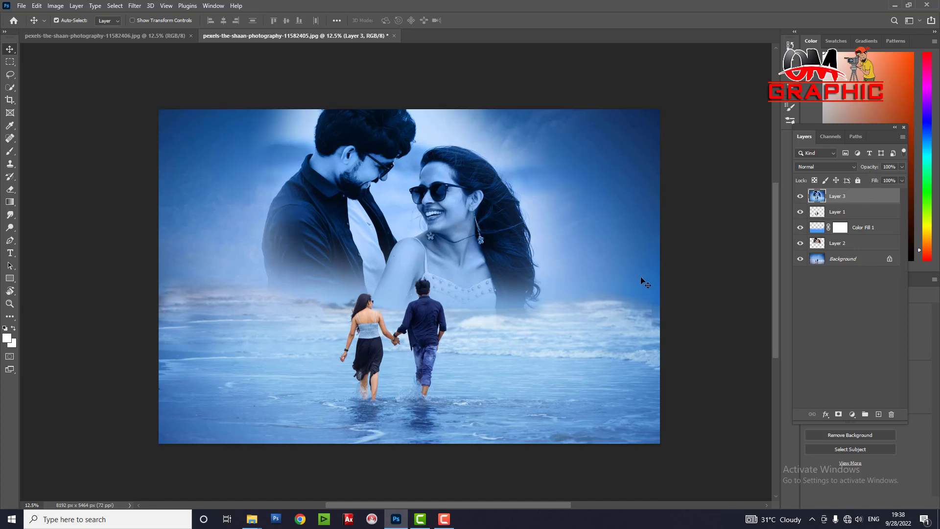
left_click(130, 5)
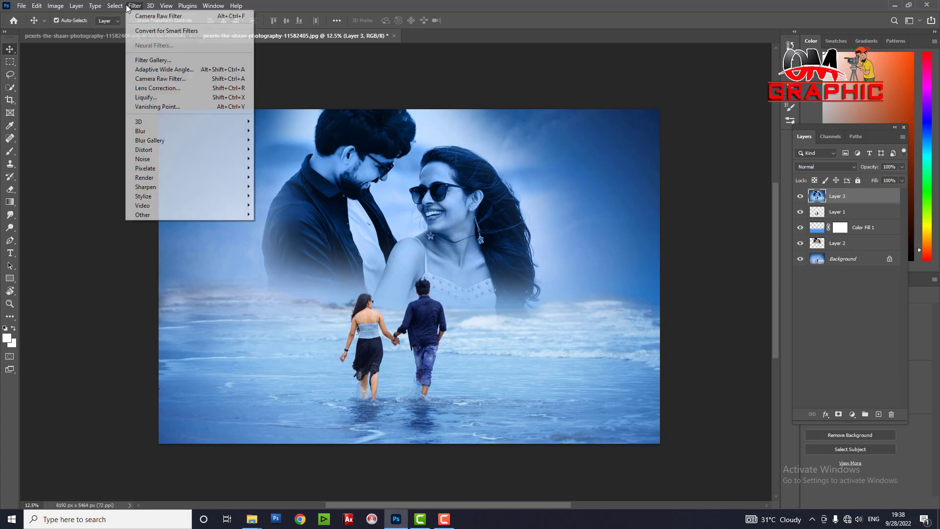
left_click(264, 21)
left_click(134, 5)
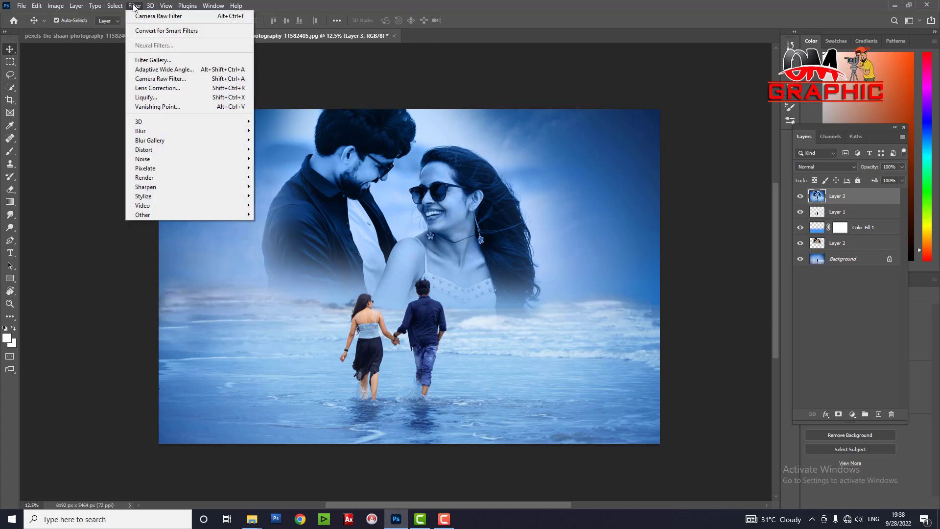
left_click(147, 81)
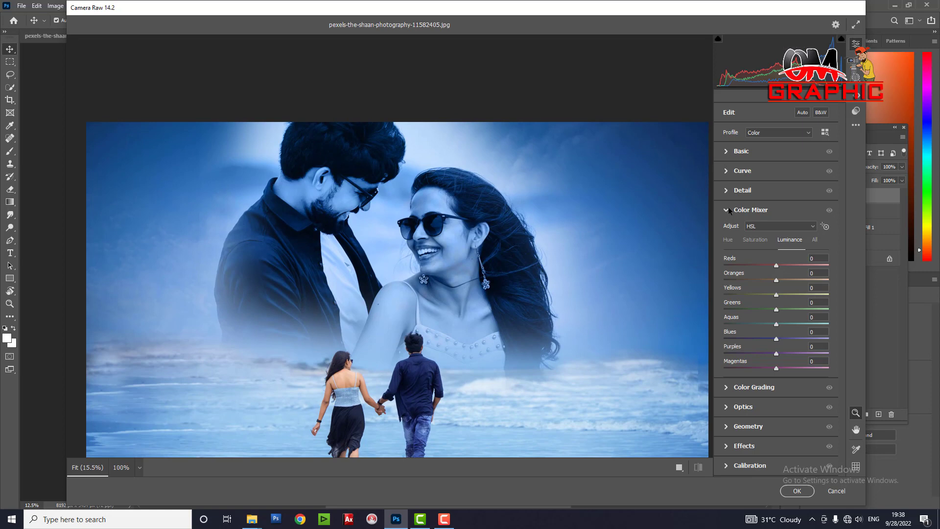
In Camera Raw's Basic panel, set Temperature to +36 and Tint to +32
left_click(728, 208)
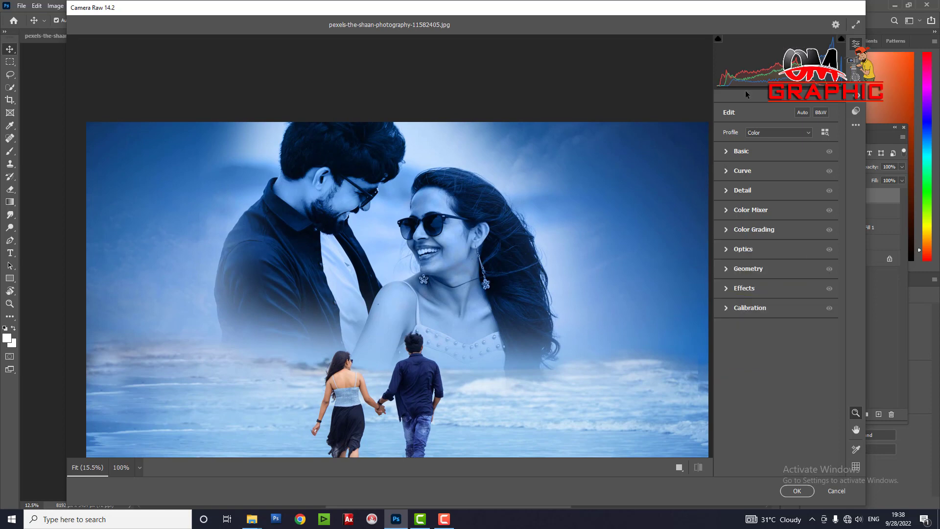
left_click(727, 152)
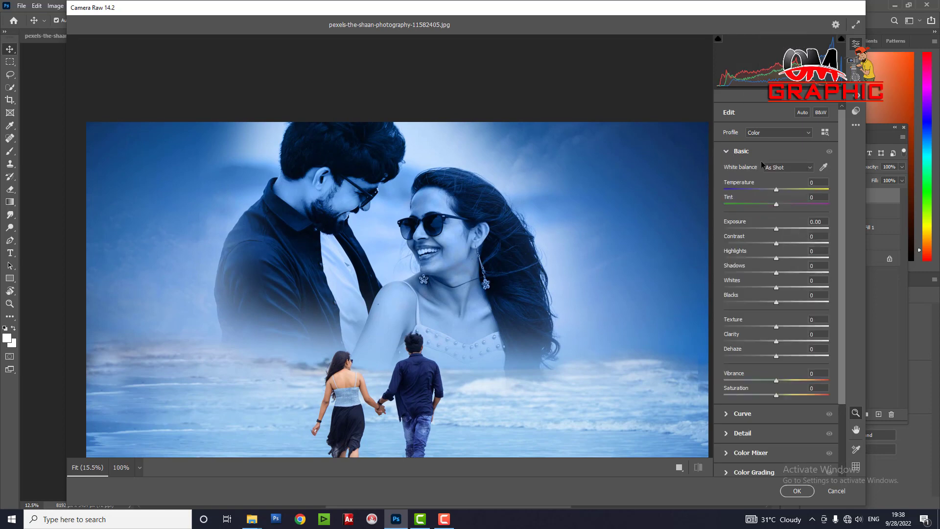
left_click_drag(509, 288, 496, 278)
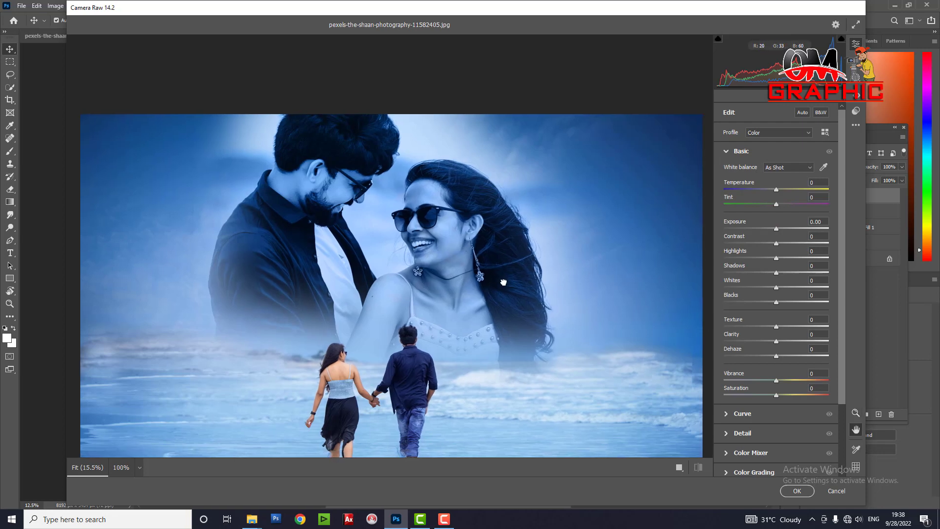
key("ctrl+minus")
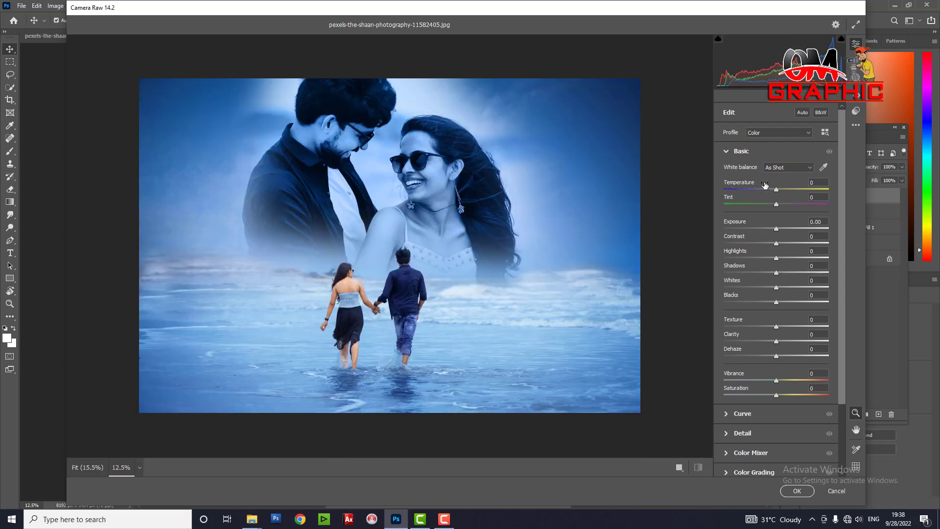
left_click_drag(778, 189, 798, 193)
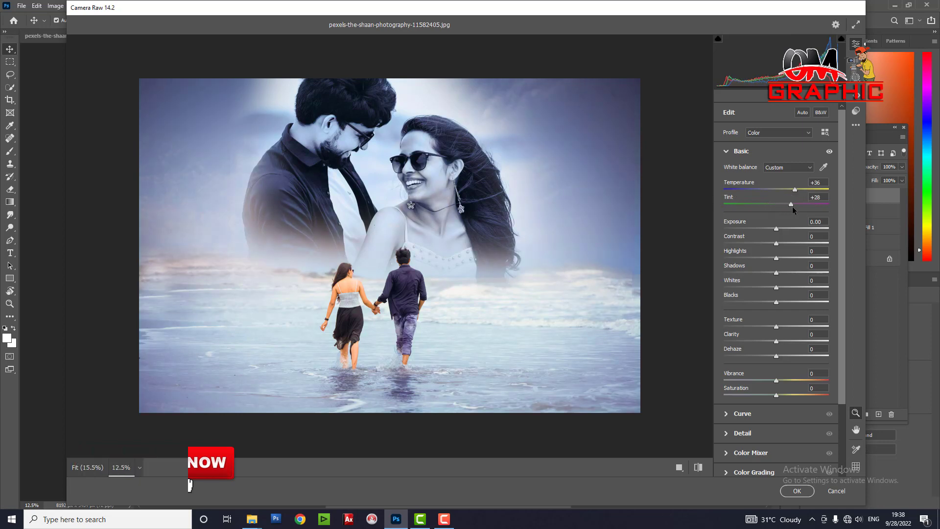
left_click_drag(790, 205, 741, 206)
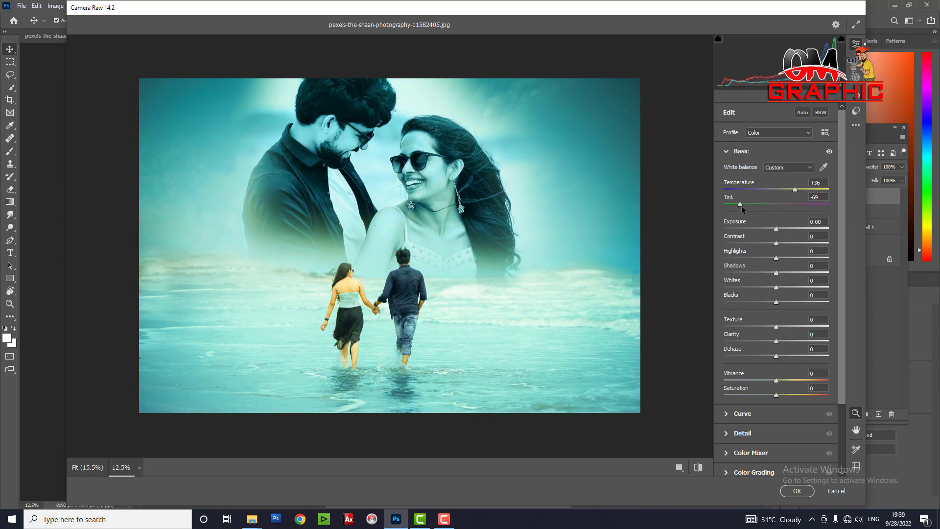
mouse_move(742, 206)
left_mouse_down()
mouse_move(801, 212)
mouse_move(787, 213)
left_mouse_up()
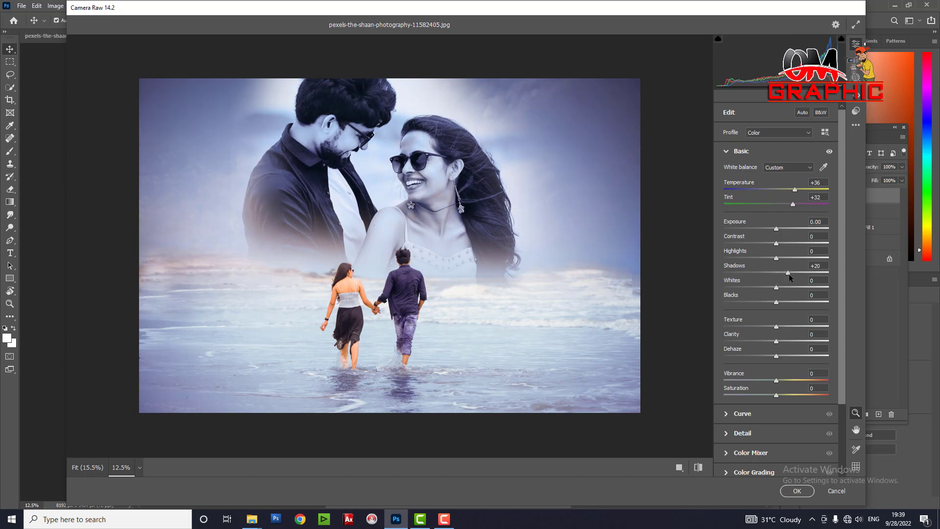
Grade Layer 3 with Highlights -12, Shadows -13, Blacks -31, Texture -21, Vibrance -40, then click OK
mouse_move(776, 277)
left_mouse_down()
mouse_move(759, 278)
mouse_move(769, 278)
left_mouse_up()
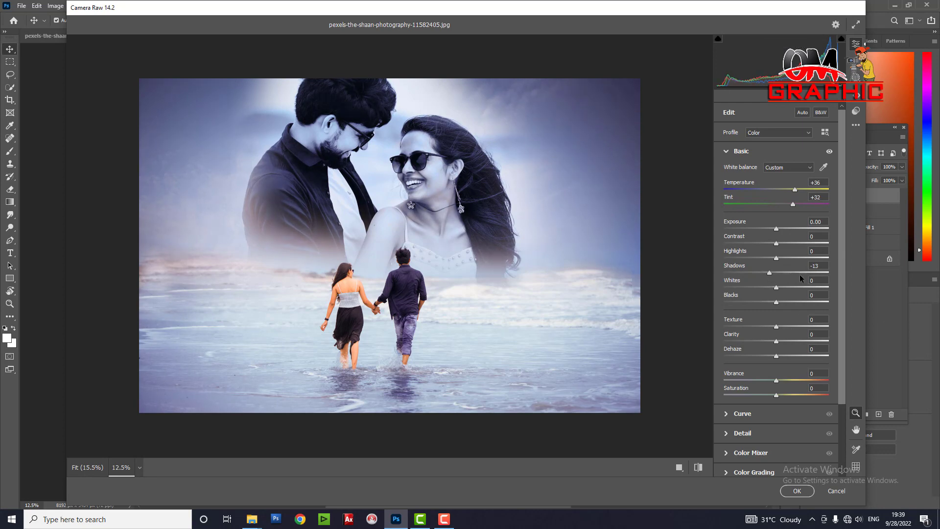
left_click_drag(777, 258, 769, 267)
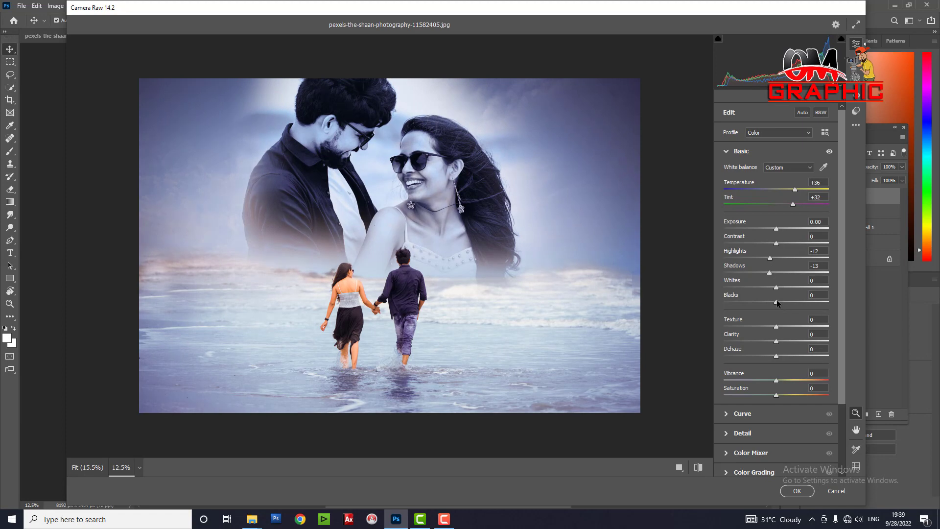
left_click_drag(776, 302, 760, 302)
left_click_drag(776, 327, 762, 326)
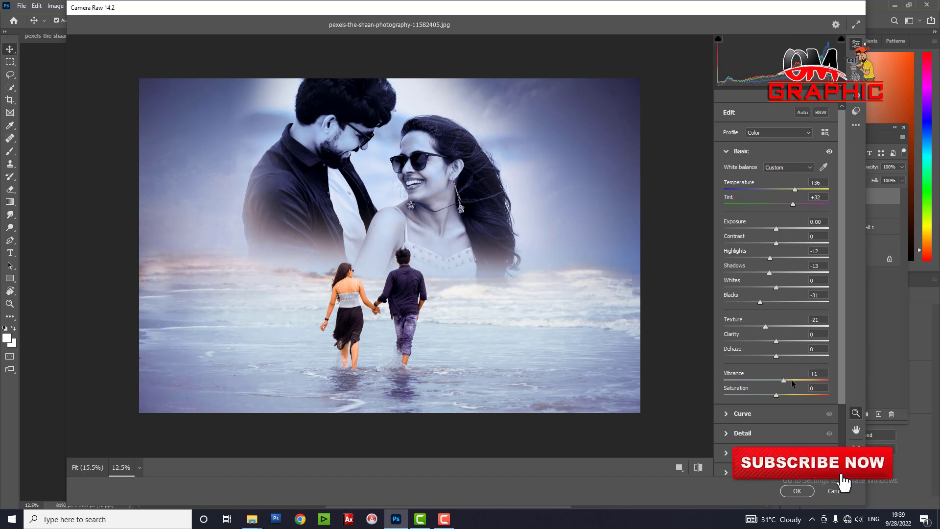
left_click_drag(792, 381, 754, 381)
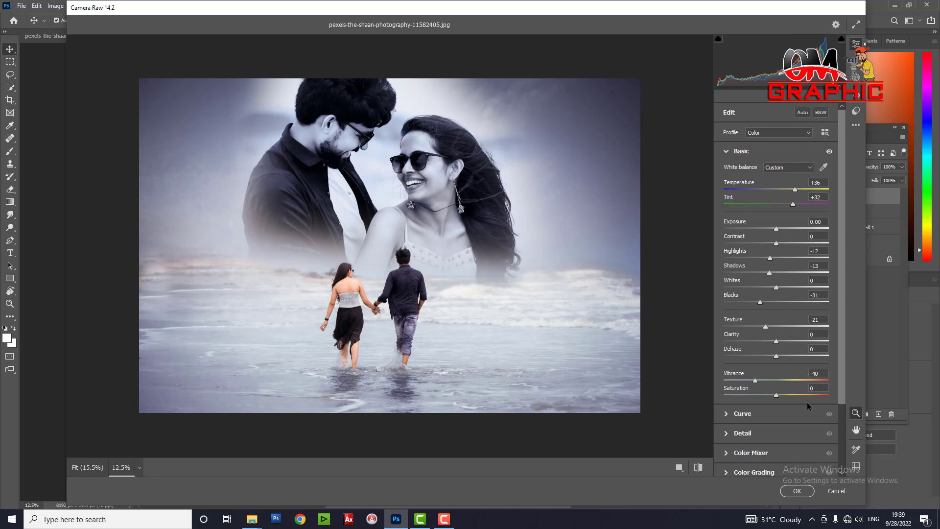
left_click(791, 488)
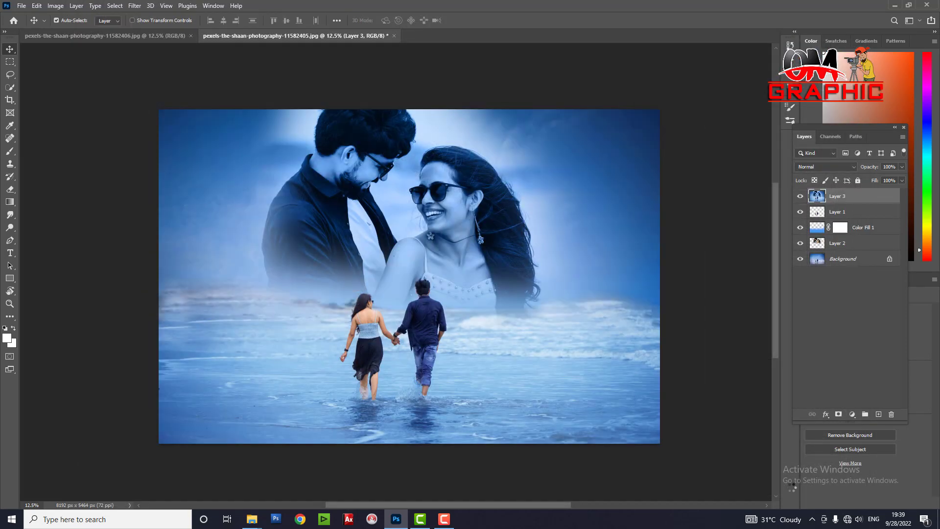